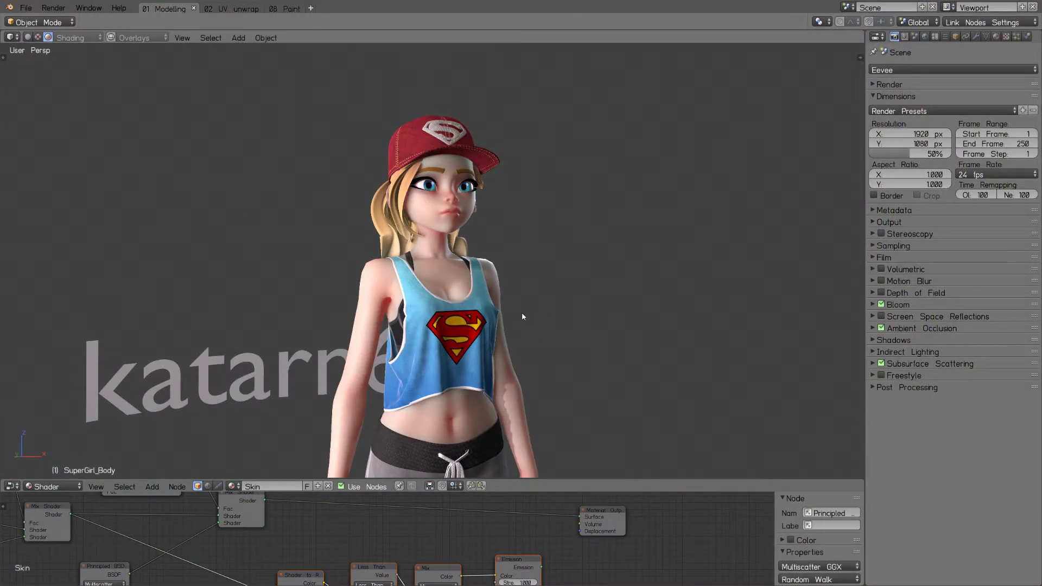
Orbit around the character to see her from several sides, then switch the viewport to Solid shading.
middle_click_drag(572, 315, 174, 322)
middle_click_drag(280, 338, 101, 325)
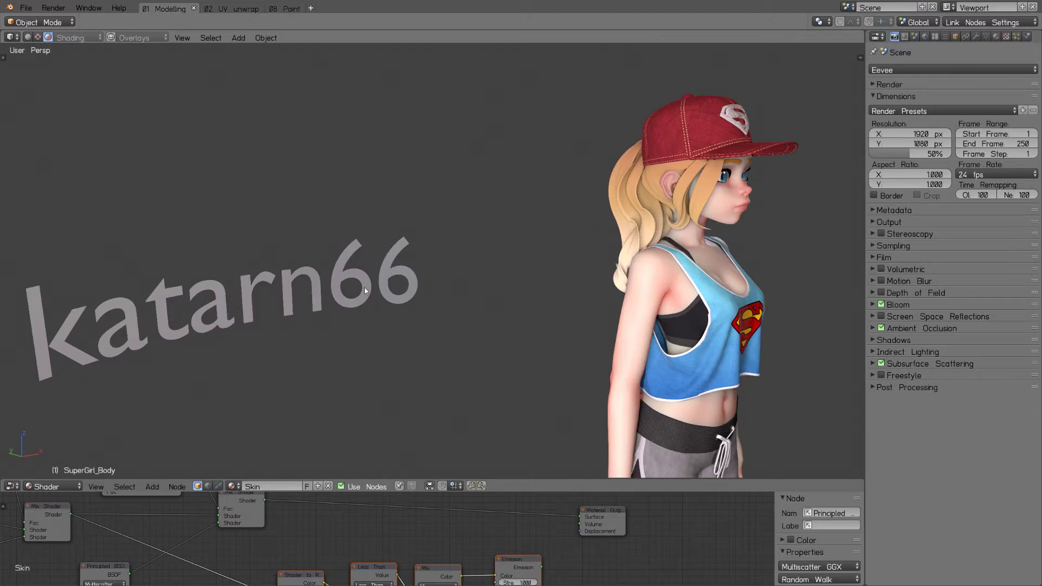
middle_click_drag(547, 307, 487, 247)
key("Right")
left_click(27, 37)
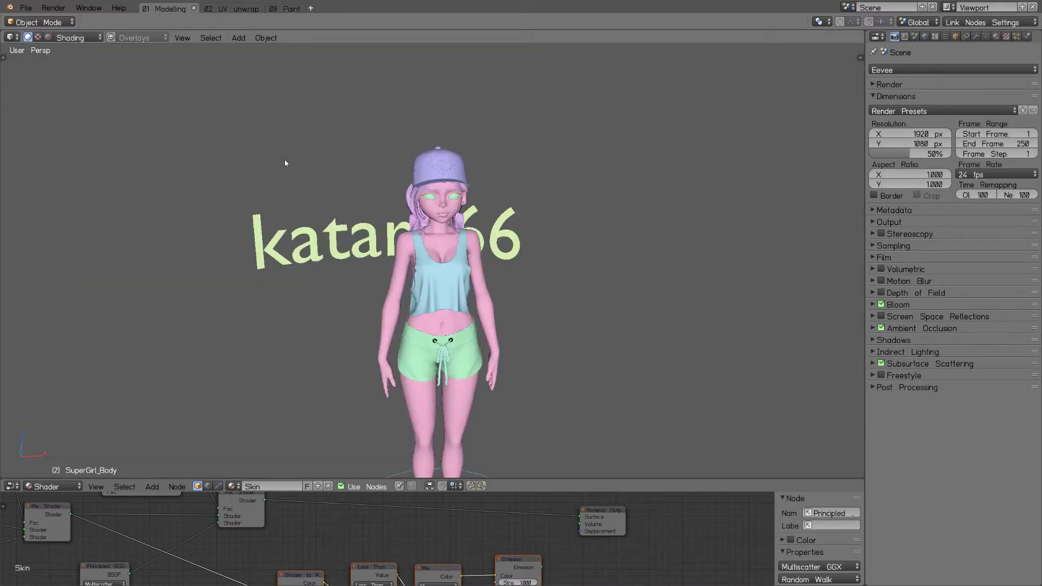
In the viewport shading options, try Flat lighting with Object colour, then return to Studio lighting.
left_click(77, 38)
left_click(54, 71)
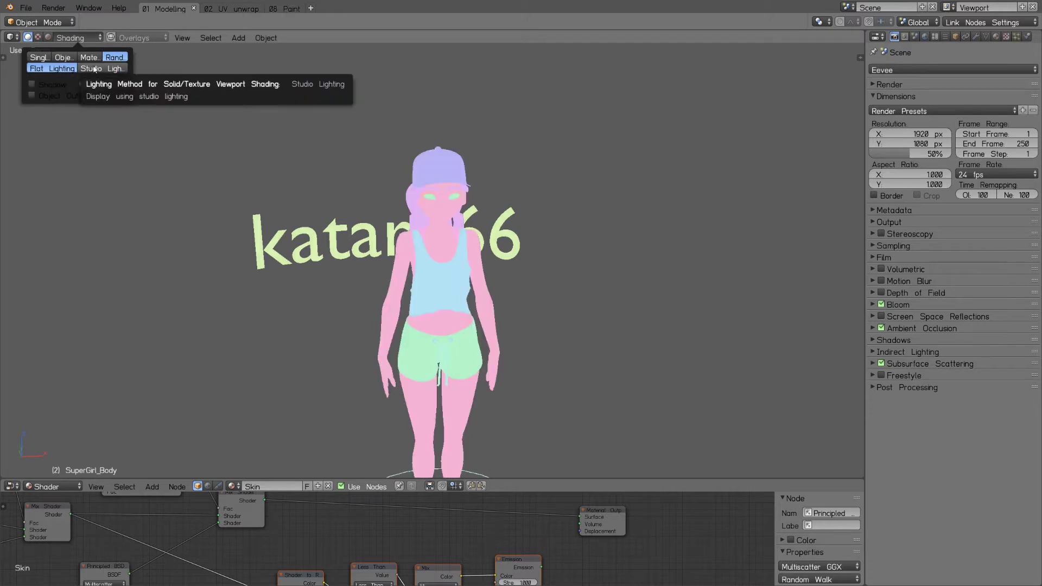
left_click(58, 61)
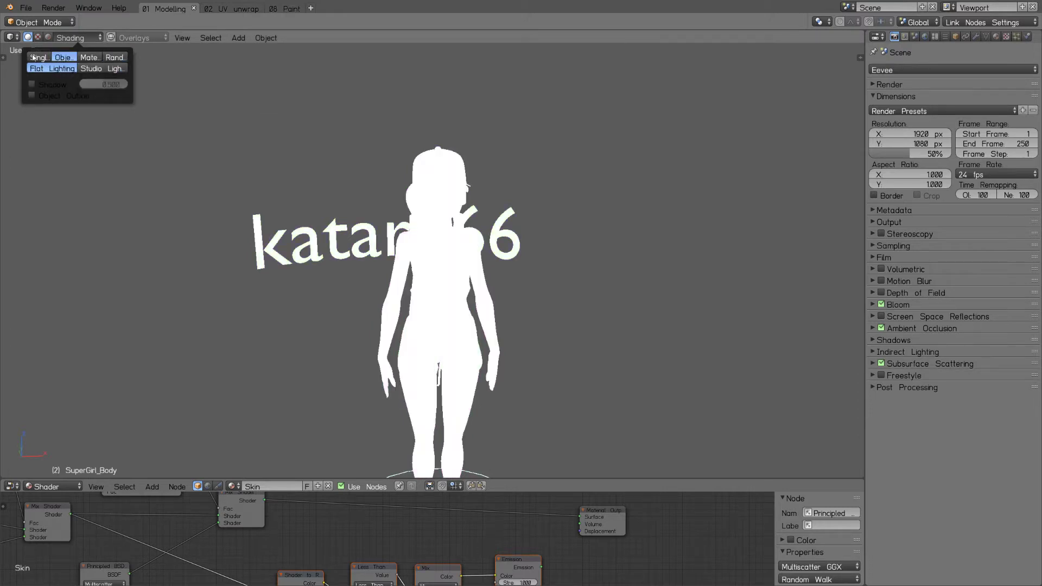
left_click(92, 79)
scroll(440, 233, "up", 7)
Enter Edit Mode on the body with overlays on to inspect its mesh wireframe from a three-quarter view.
key("Tab")
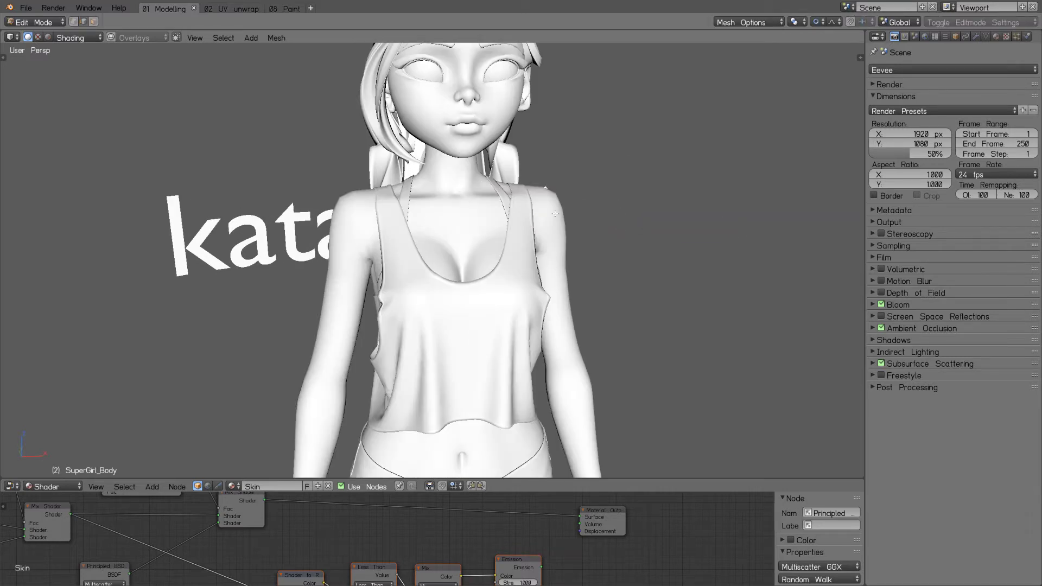
key("shift+alt+z")
middle_click_drag(568, 211, 493, 275)
scroll(604, 215, "down", 6)
scroll(477, 252, "down", 2)
scroll(510, 274, "up", 5)
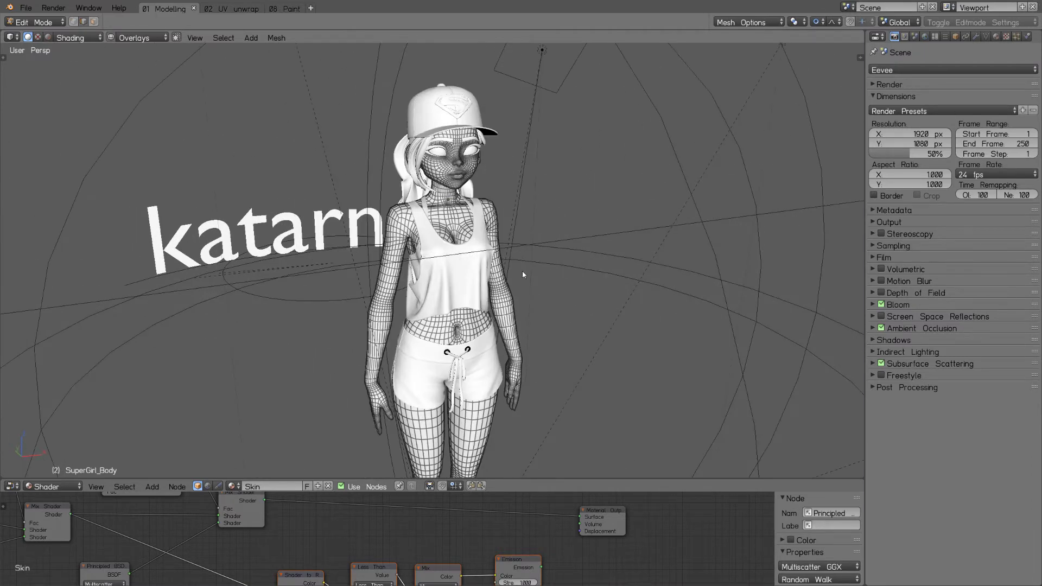
Switch to Rendered shading and return to Object Mode.
left_click(48, 37)
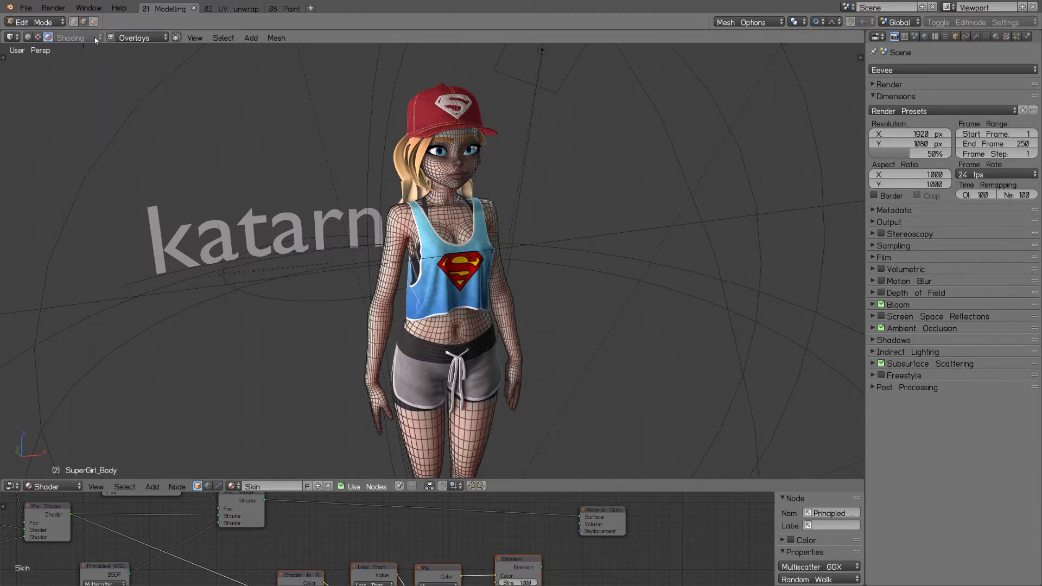
key("ctrl+Tab")
left_click(413, 194)
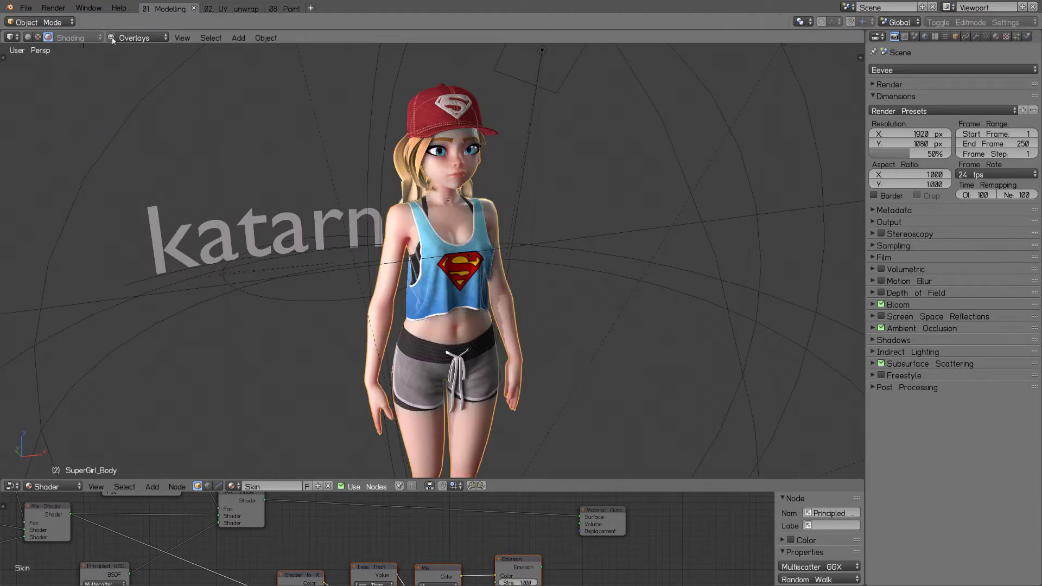
Enlarge the node editor and drop a Converter > Shader to RGB node onto the Mix Shader–Material Output link.
scroll(561, 275, "down", 1)
scroll(501, 281, "down", 3)
scroll(503, 279, "up", 3)
scroll(503, 279, "up", 2)
middle_click_drag(502, 279, 532, 303)
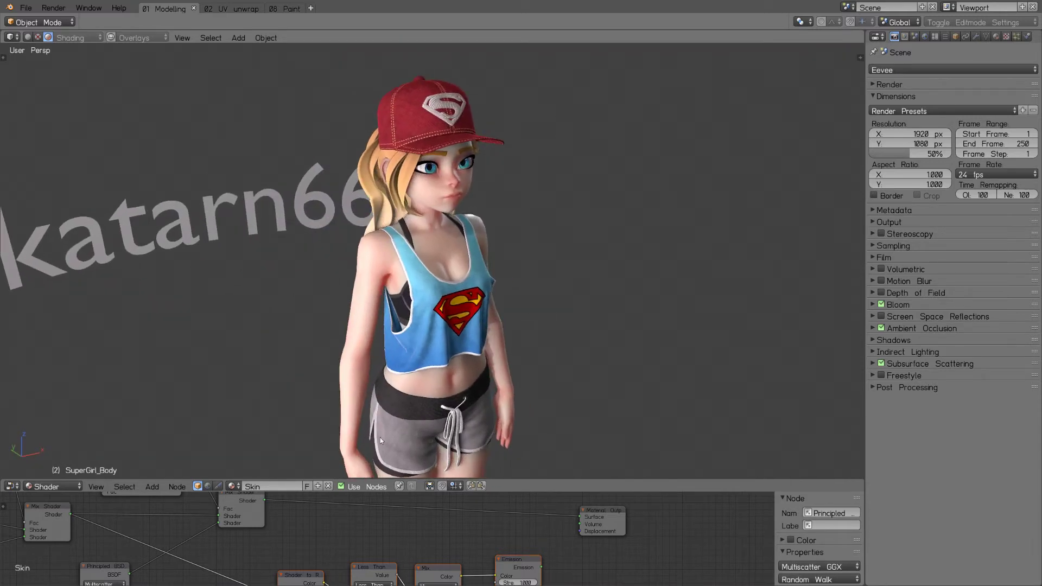
left_click_drag(538, 479, 535, 373)
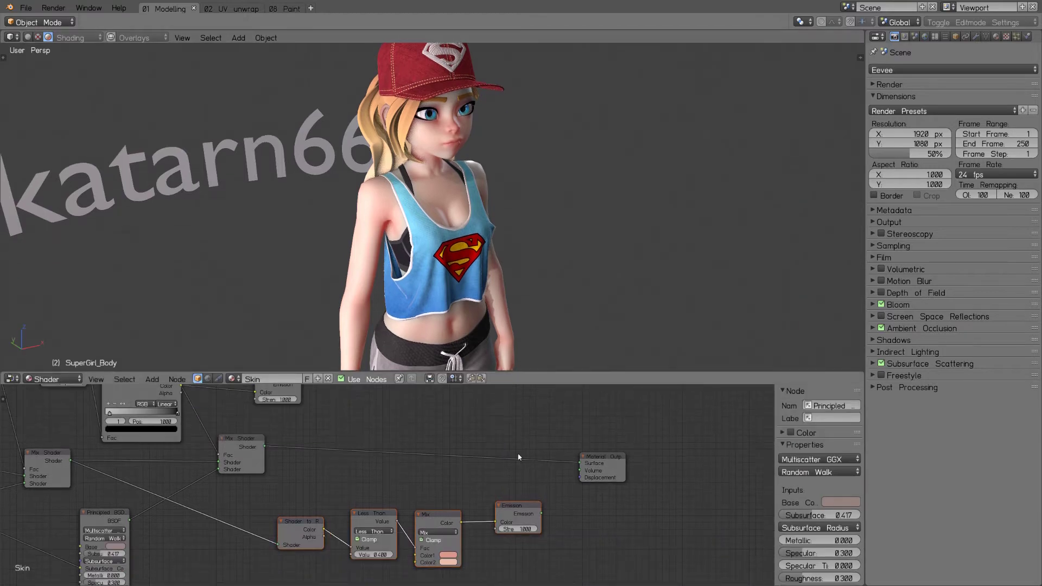
key("a")
key("shift+a")
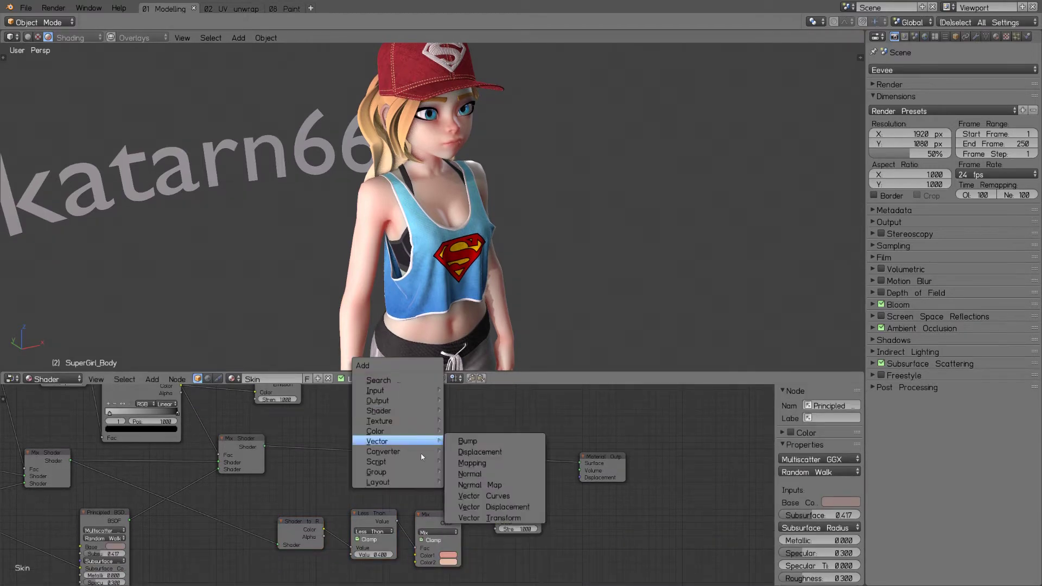
mouse_move(400, 453)
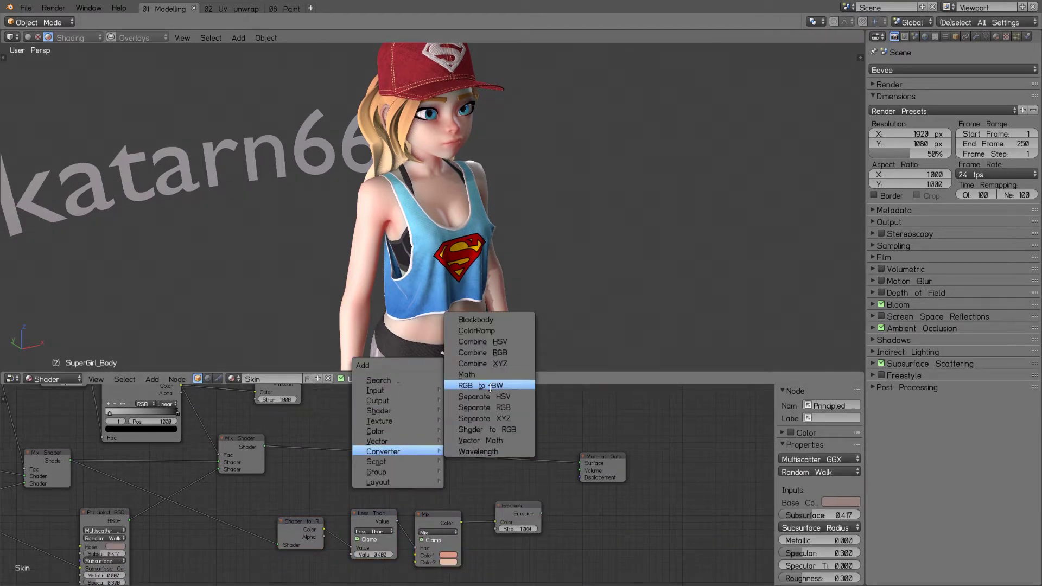
left_click(487, 430)
left_click(416, 427)
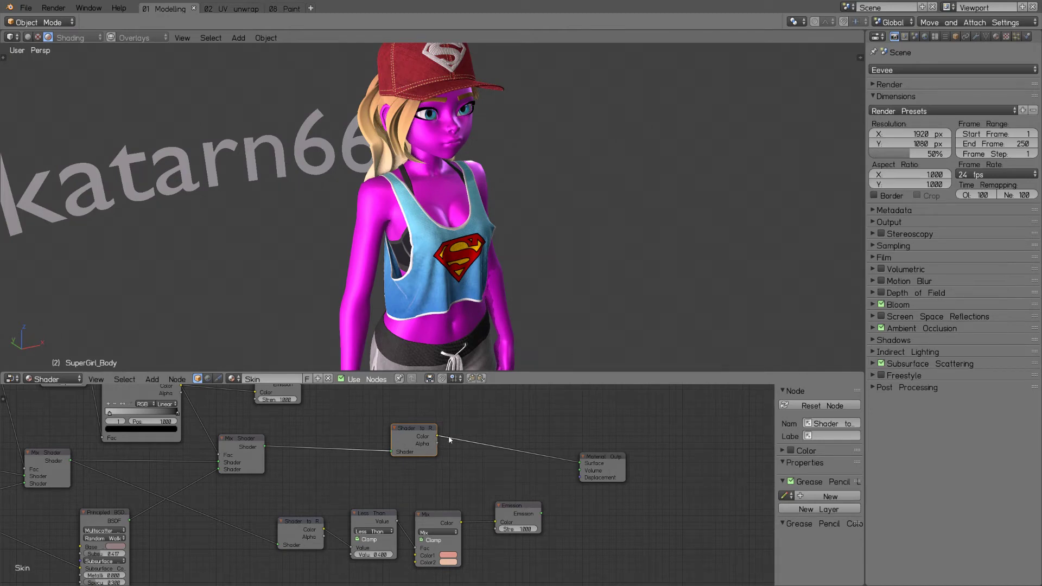
Connect the Mix Shader into the lower Shader to RGB node and tidy the node positions.
left_click_drag(588, 466, 600, 461)
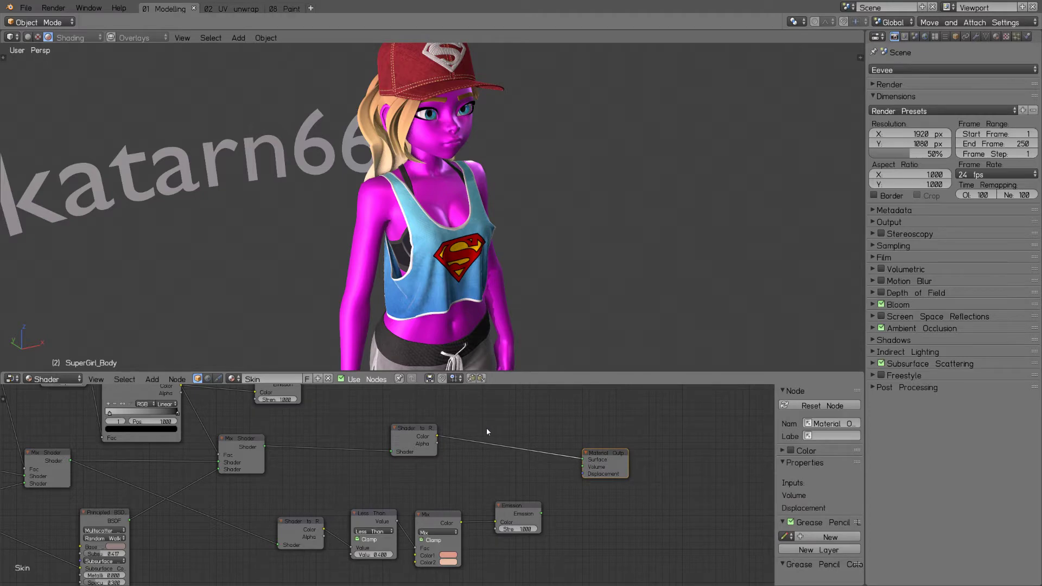
scroll(491, 437, "up", 2)
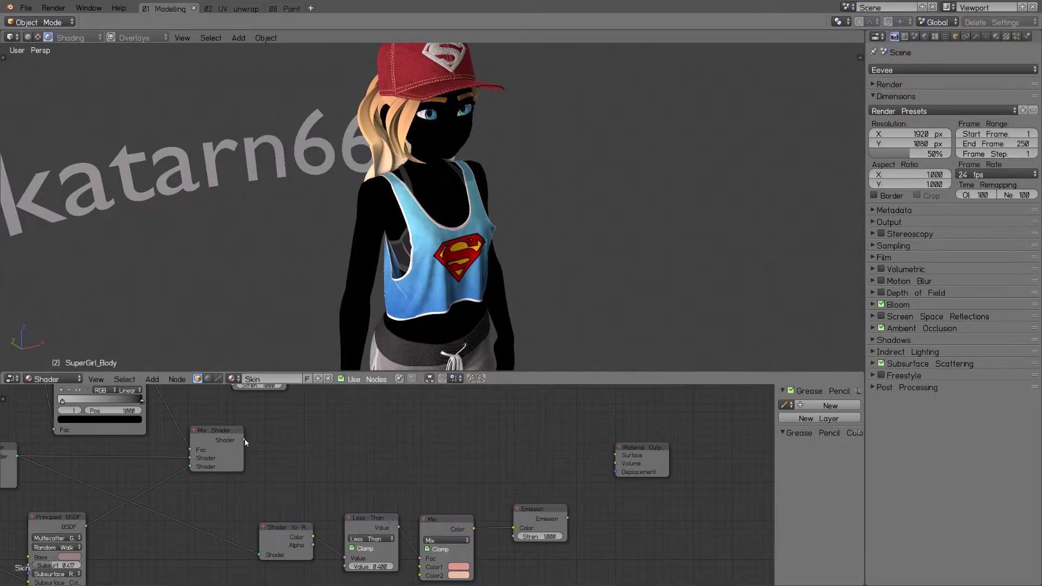
left_click_drag(243, 440, 260, 555)
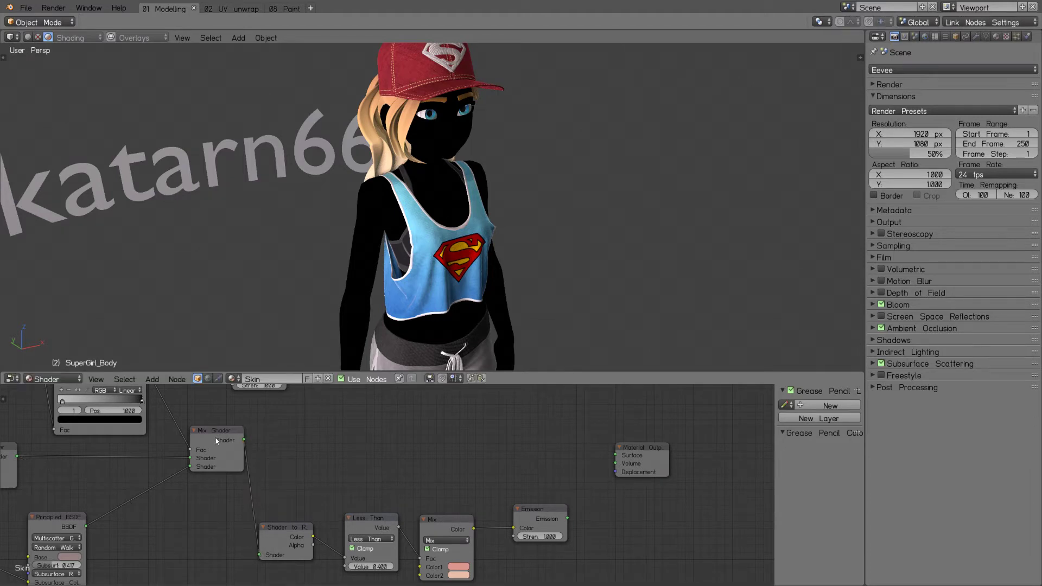
left_click_drag(215, 441, 199, 440)
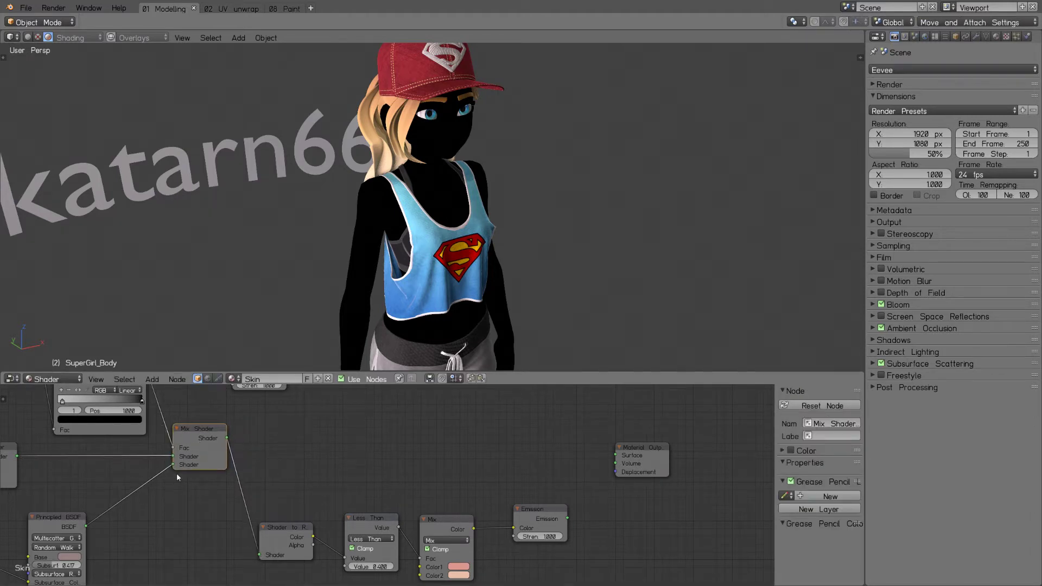
scroll(173, 476, "down", 2)
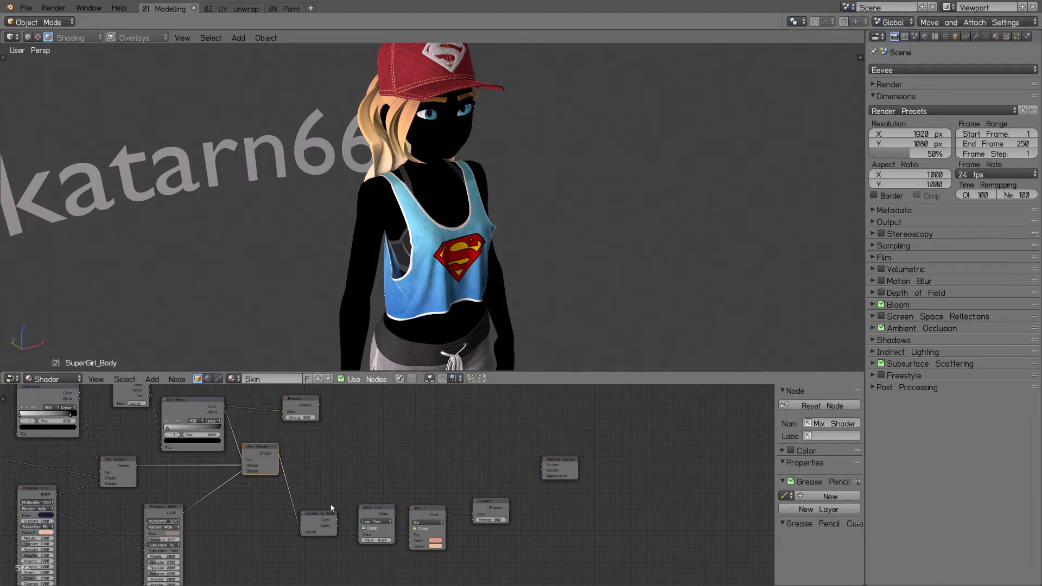
scroll(376, 487, "up", 2)
left_click_drag(283, 528, 293, 508)
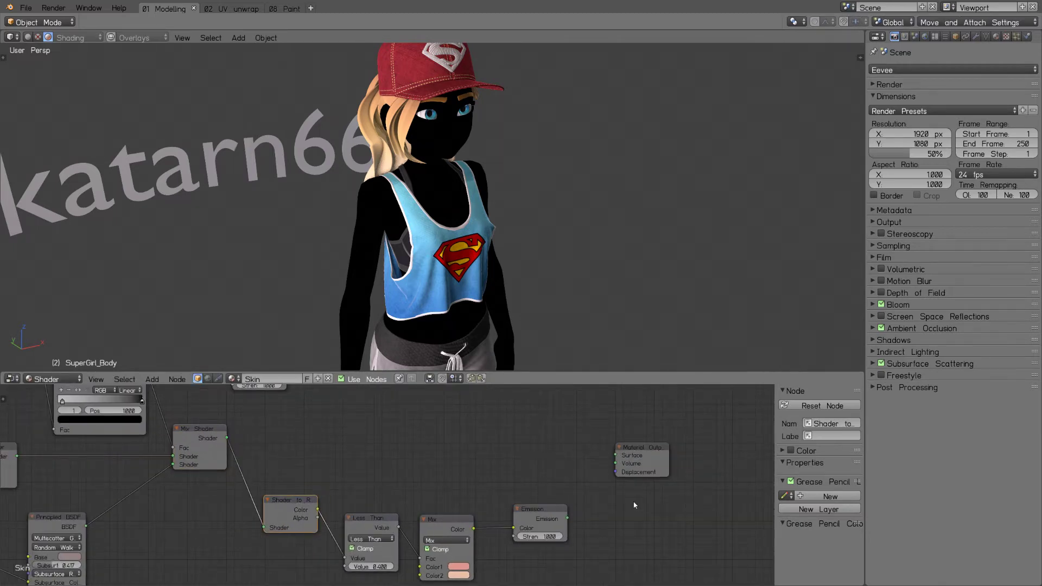
Plug the Emission output into the Material Output's Surface input.
left_click_drag(568, 519, 622, 454)
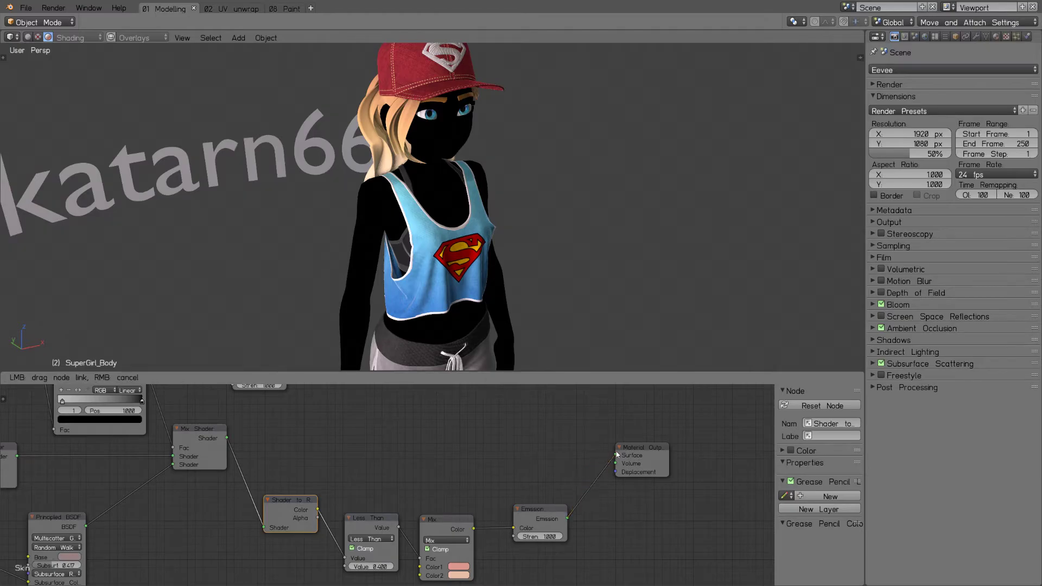
left_click_drag(622, 454, 616, 456)
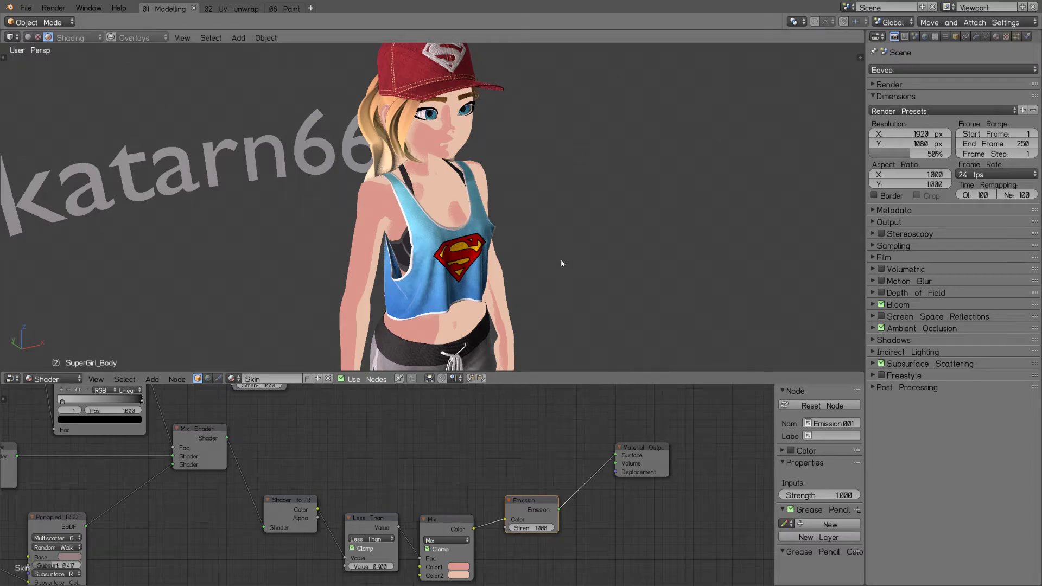
scroll(543, 256, "up", 3)
Raise the Less Than node slightly and nudge the Mix node up and right.
middle_click_drag(520, 269, 607, 288)
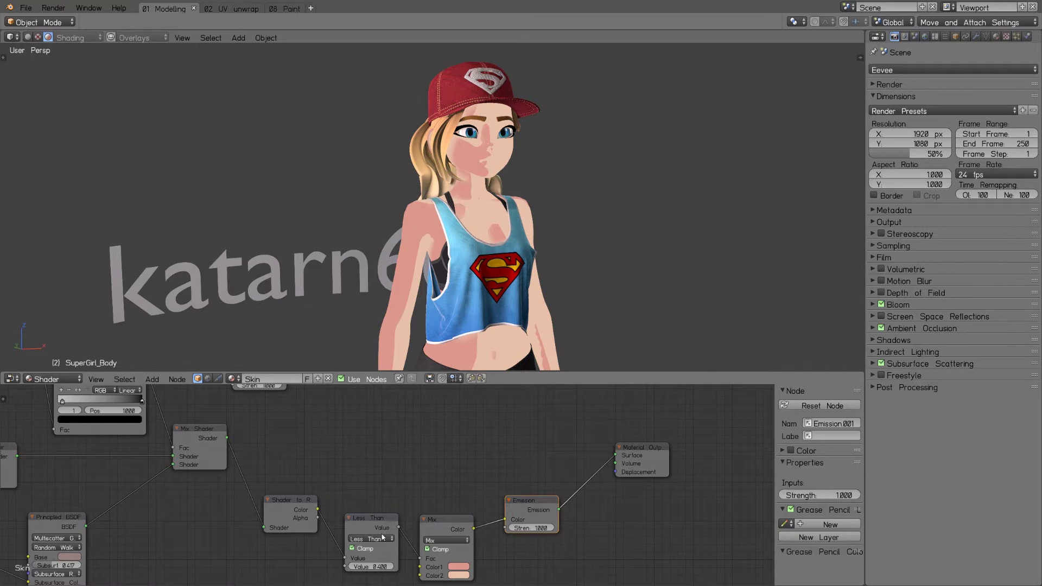
left_click_drag(370, 527, 367, 517)
key("ctrl+z")
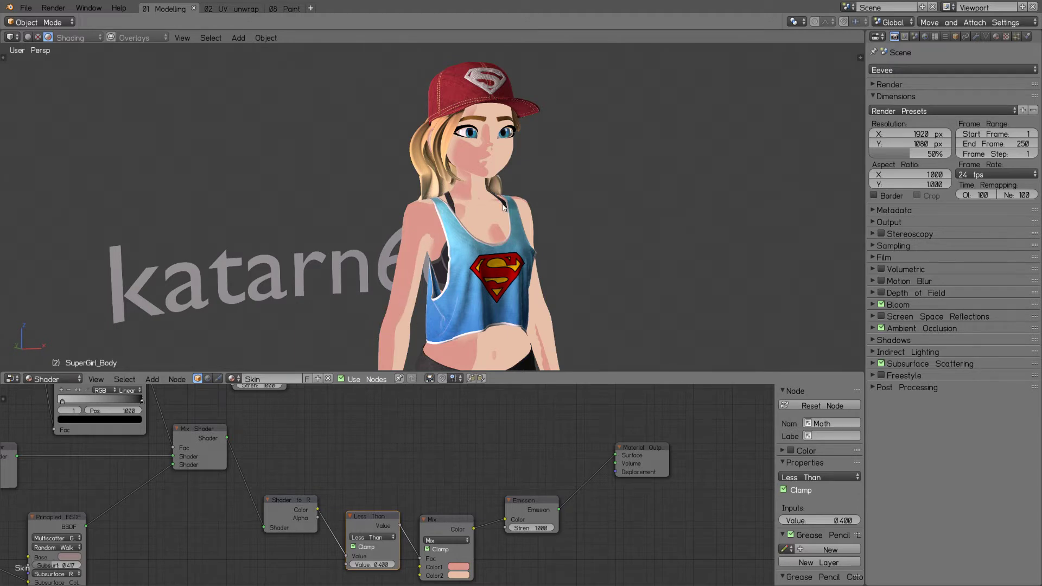
left_click_drag(366, 528, 373, 510)
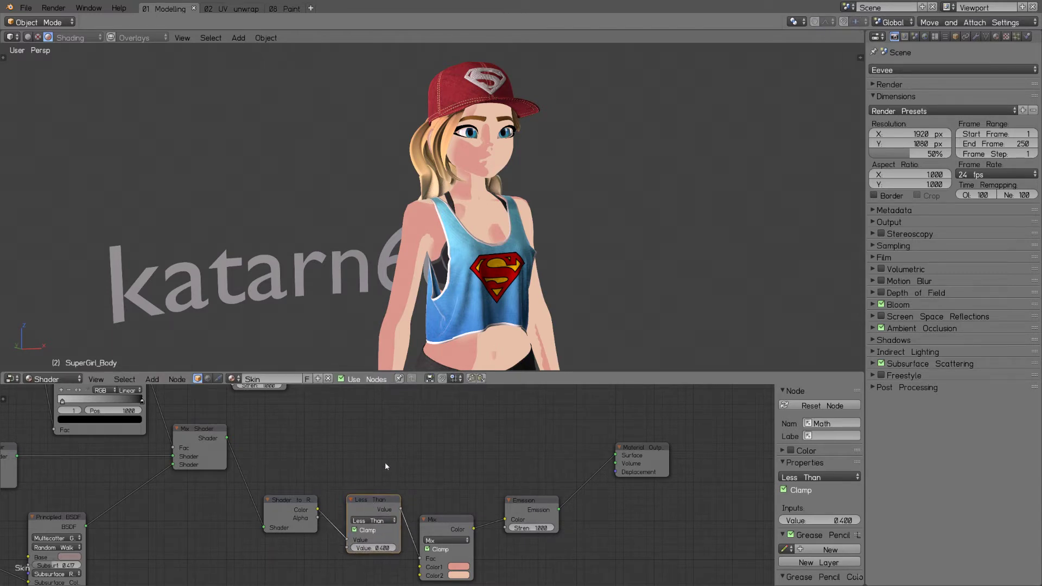
scroll(387, 247, "up", 2)
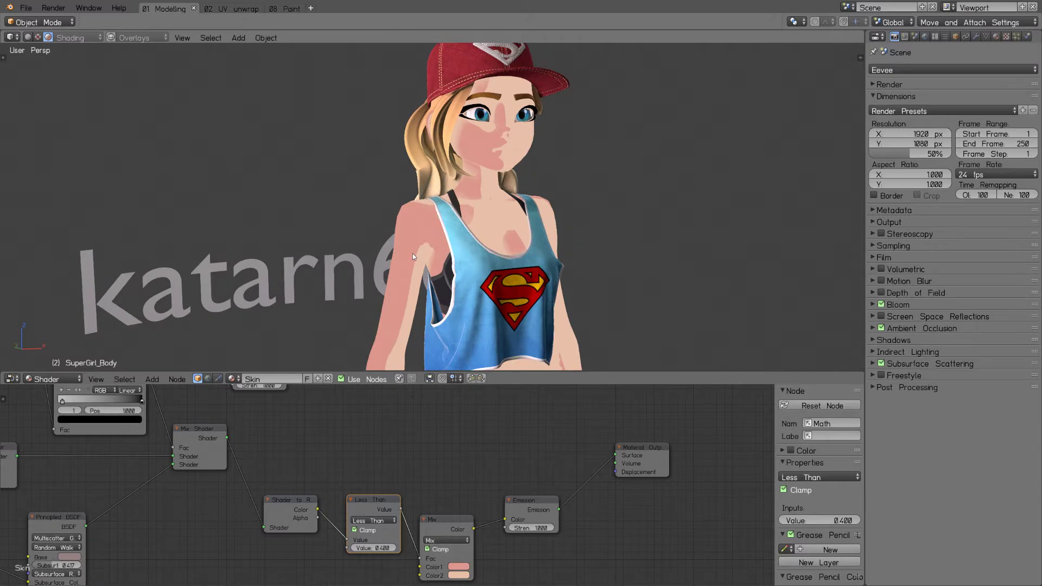
scroll(411, 231, "up", 2)
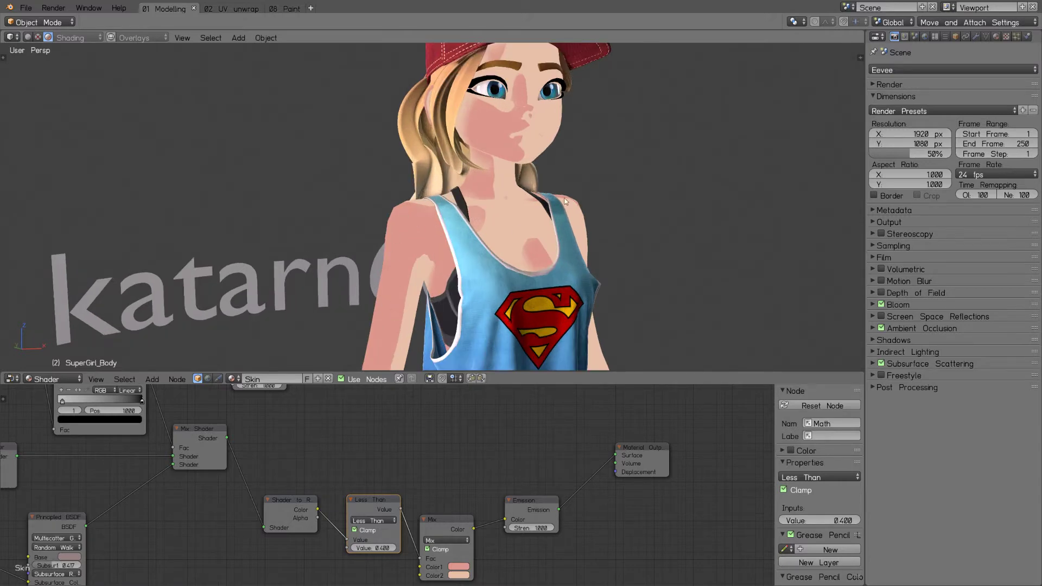
middle_click_drag(679, 294, 575, 304)
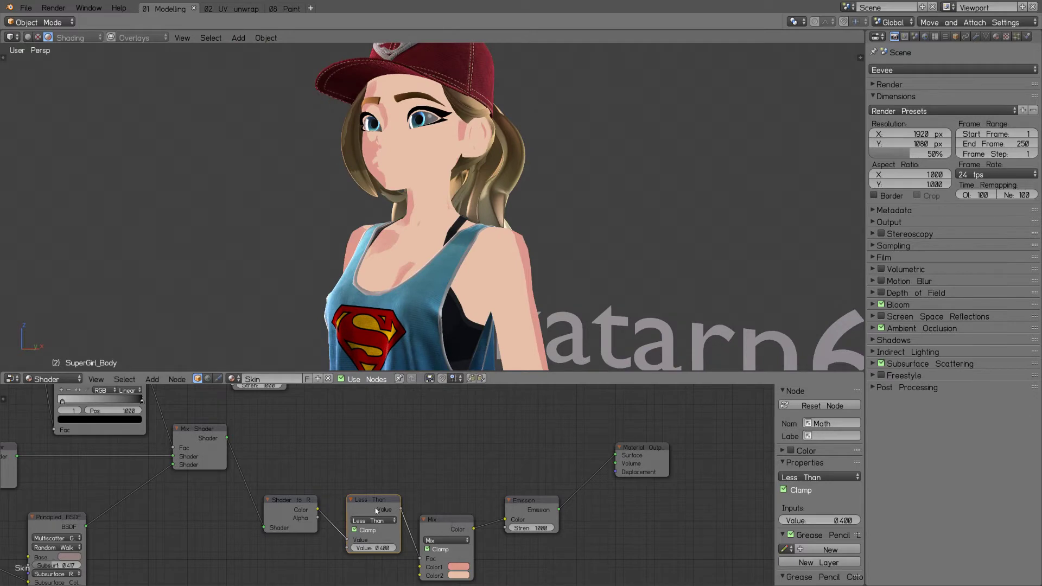
left_click_drag(433, 525, 441, 515)
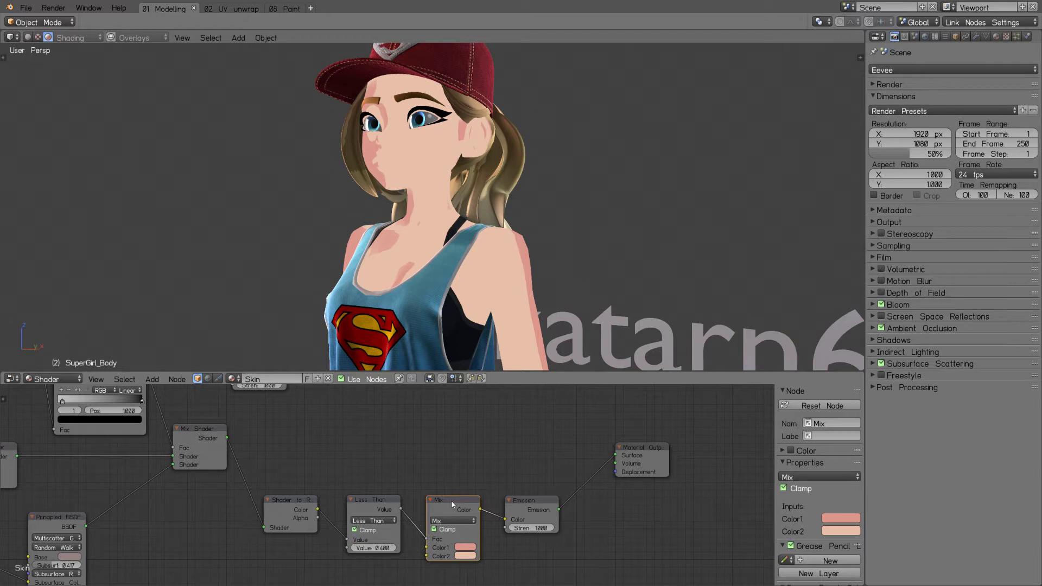
Set the Mix node's first (shadow) colour to a deep red.
left_click(465, 547)
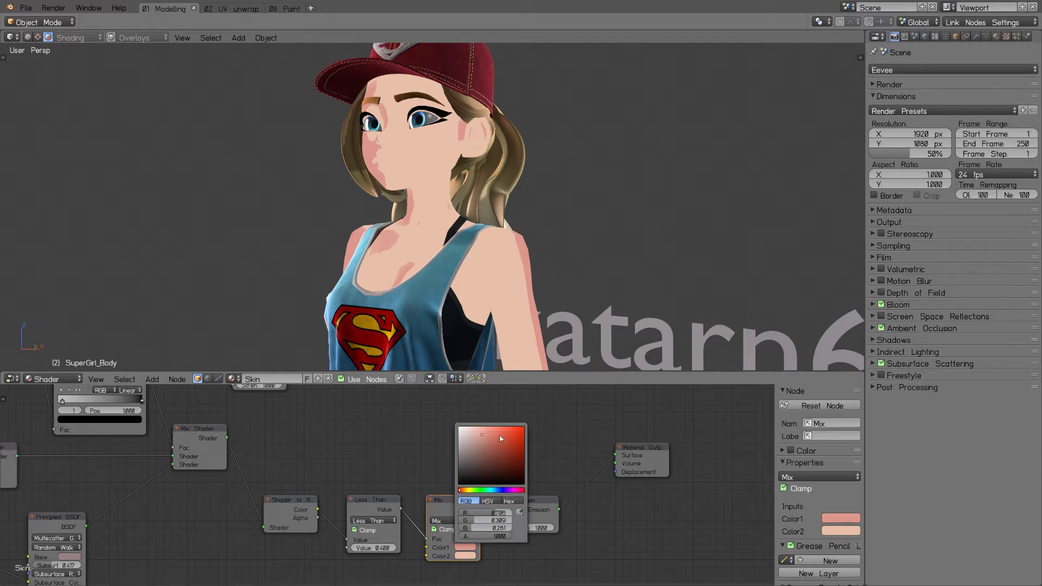
left_click(465, 548)
left_click_drag(499, 480, 488, 436)
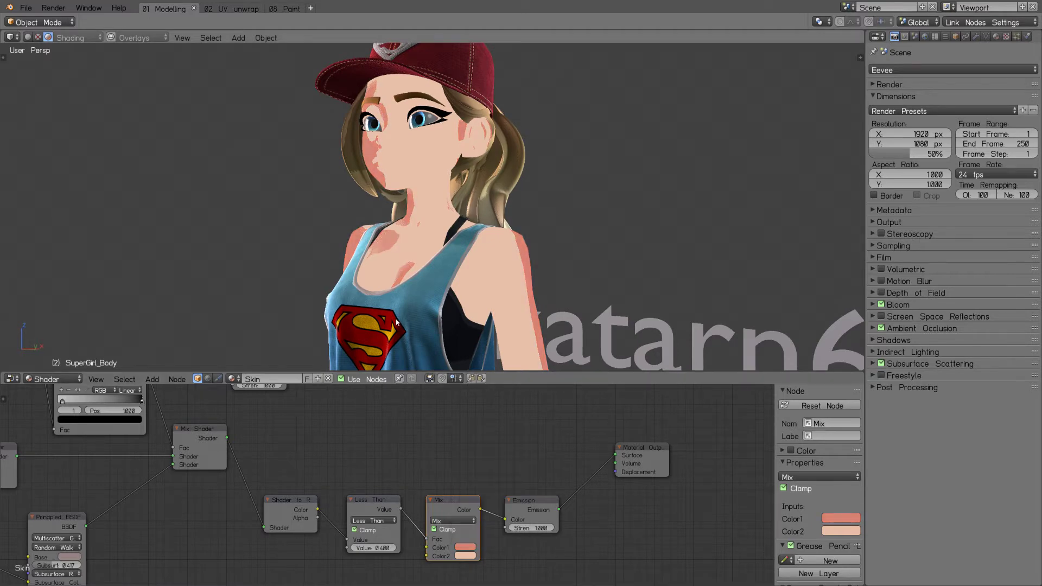
middle_click_drag(458, 223, 549, 230)
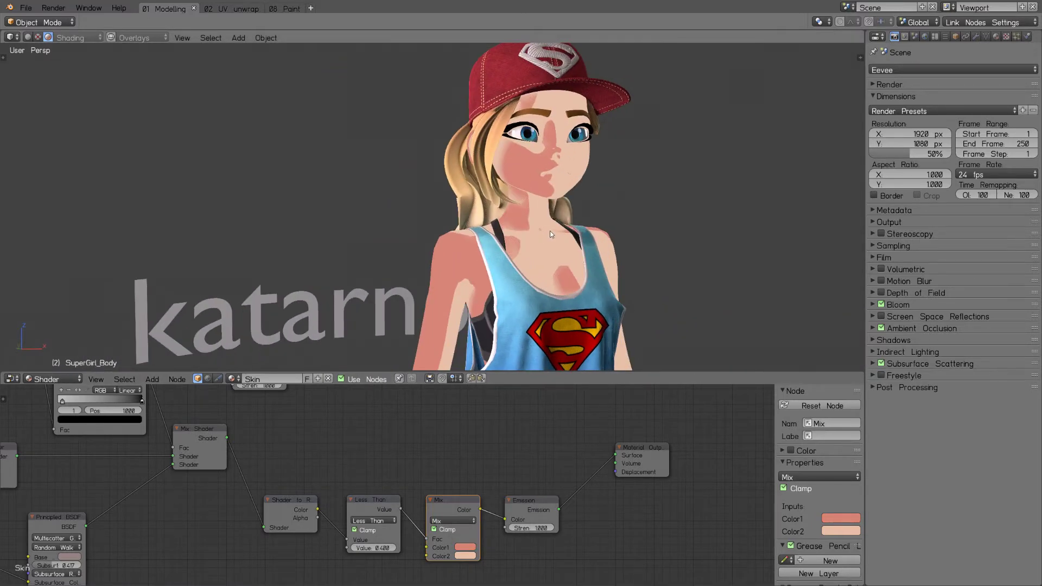
Orbit and zoom around the character to review the toon-shaded skin from front and side.
scroll(549, 230, "up", 4)
middle_click_drag(660, 215, 600, 238)
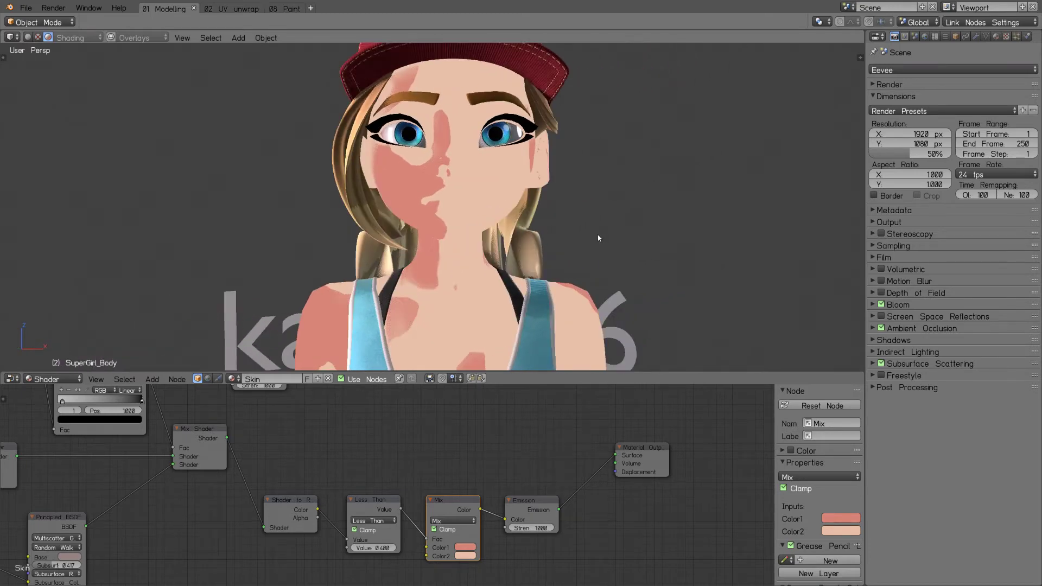
scroll(517, 253, "down", 4)
middle_click_drag(447, 282, 524, 232)
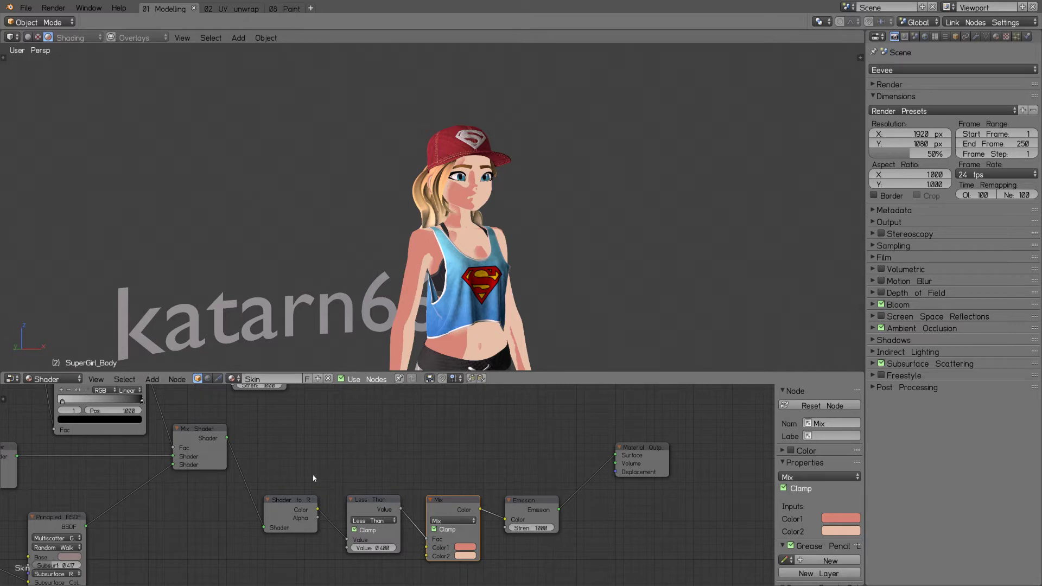
Box-select the Shader to RGB, Less Than, Mix and Emission nodes, then deselect all.
key("b")
left_click_drag(279, 443, 538, 548)
left_click_drag(297, 458, 530, 546)
key("a")
middle_click_drag(379, 461, 418, 469)
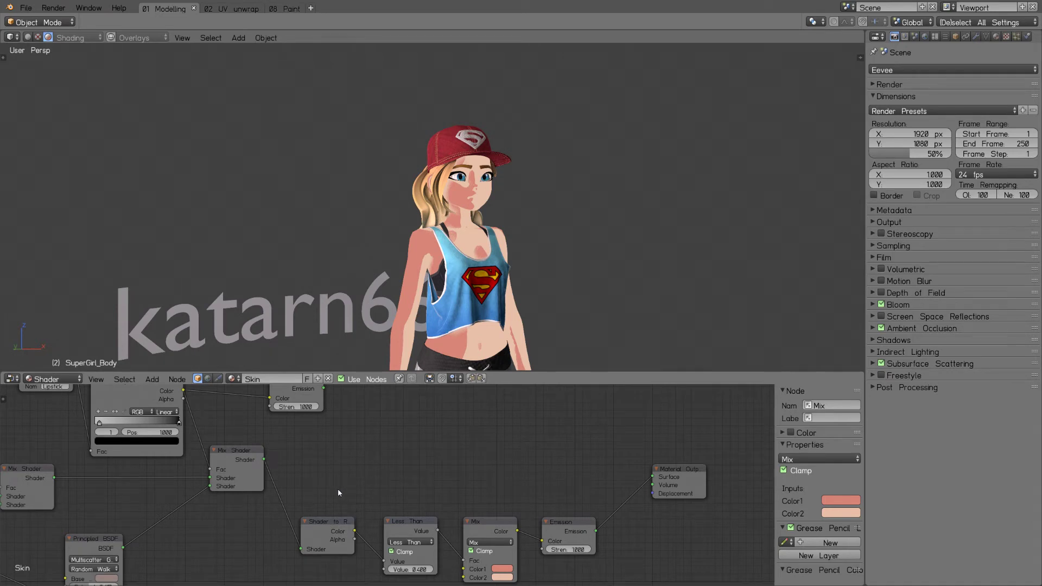
Move the Shader to RGB node slightly right and pan to the Principled BSDF nodes on the left.
key("b")
left_click_drag(345, 488, 580, 560)
left_click_drag(329, 524, 342, 524)
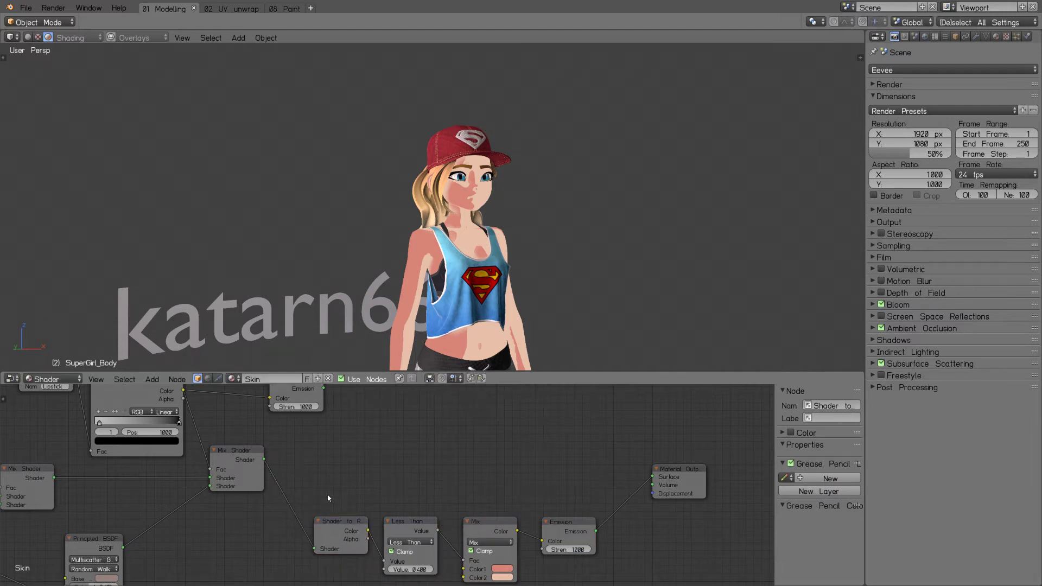
middle_click_drag(252, 471, 443, 463)
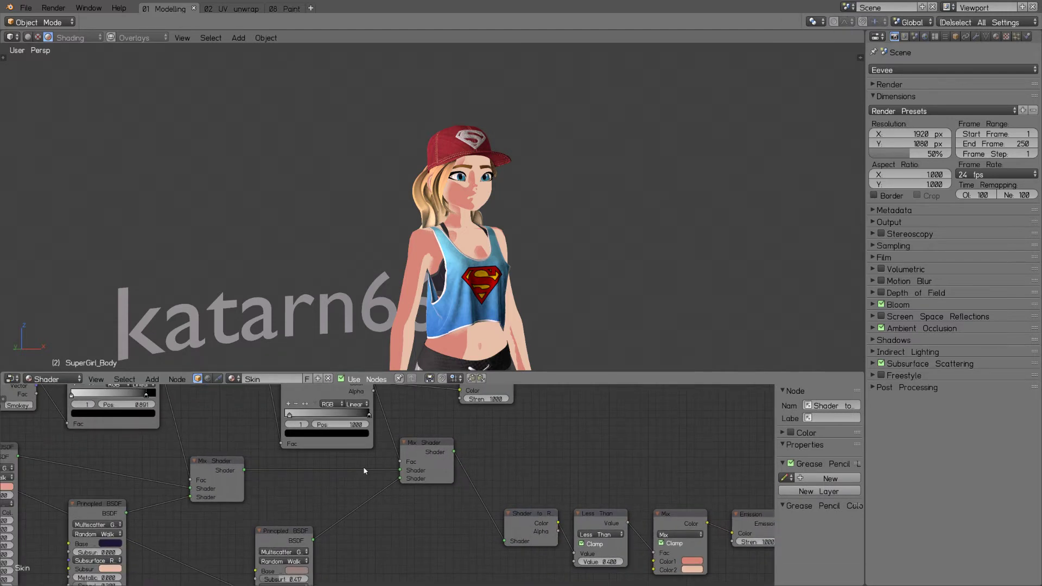
middle_click_drag(279, 526, 277, 477)
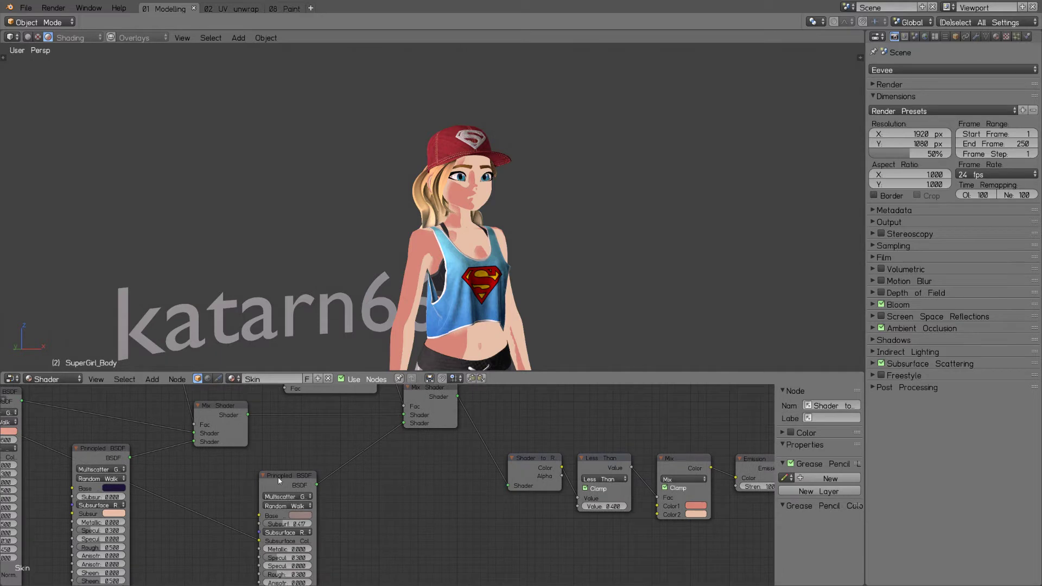
Shift the middle Principled BSDF node up and right, then pan back toward the Emission and Material Output.
left_click(278, 478)
middle_click_drag(403, 516, 407, 498)
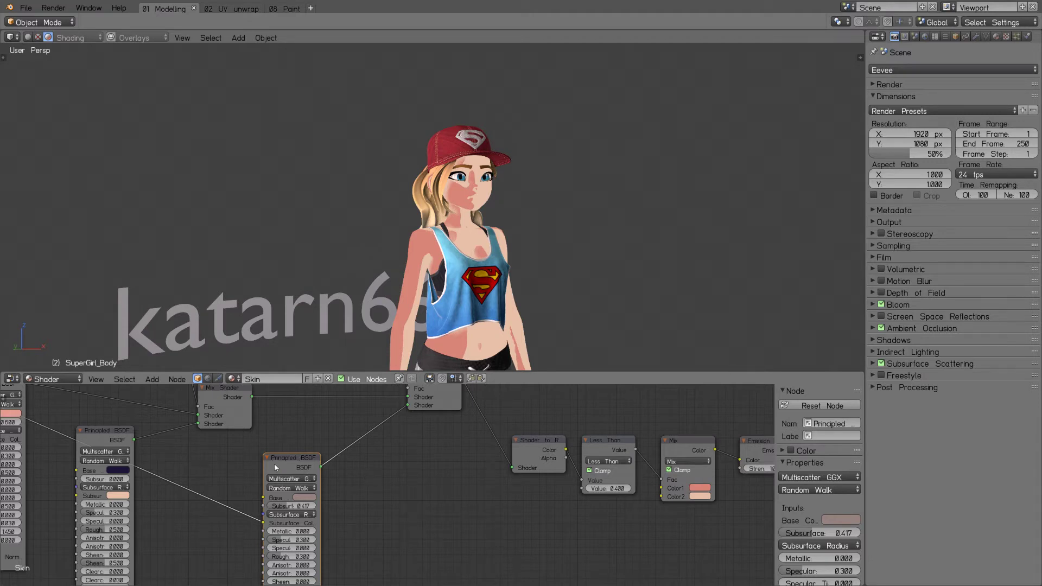
mouse_move(275, 464)
left_mouse_down()
mouse_move(285, 461)
mouse_move(269, 473)
mouse_move(278, 452)
mouse_move(279, 467)
left_mouse_up()
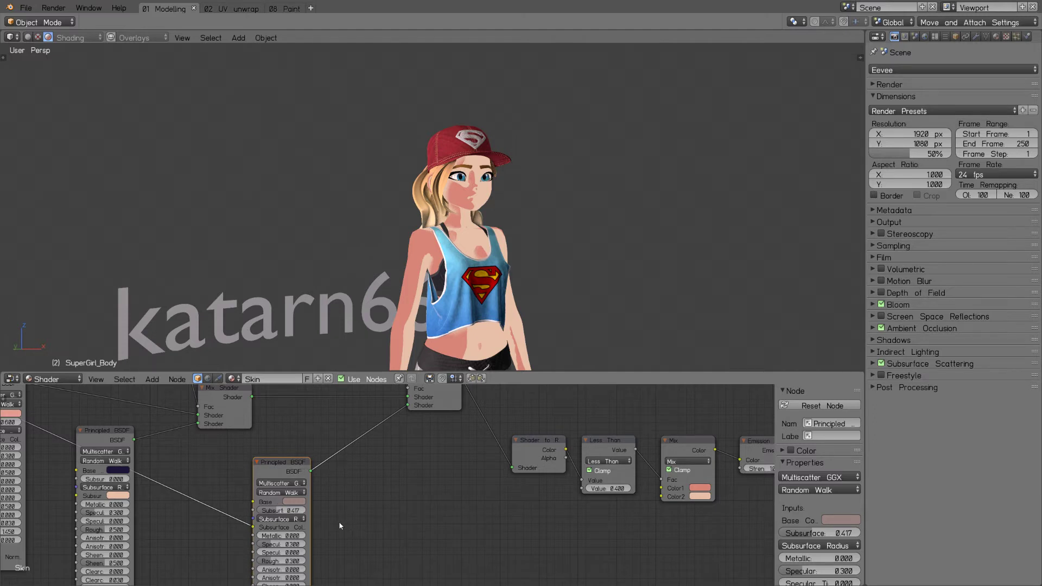
middle_click_drag(340, 526, 399, 518)
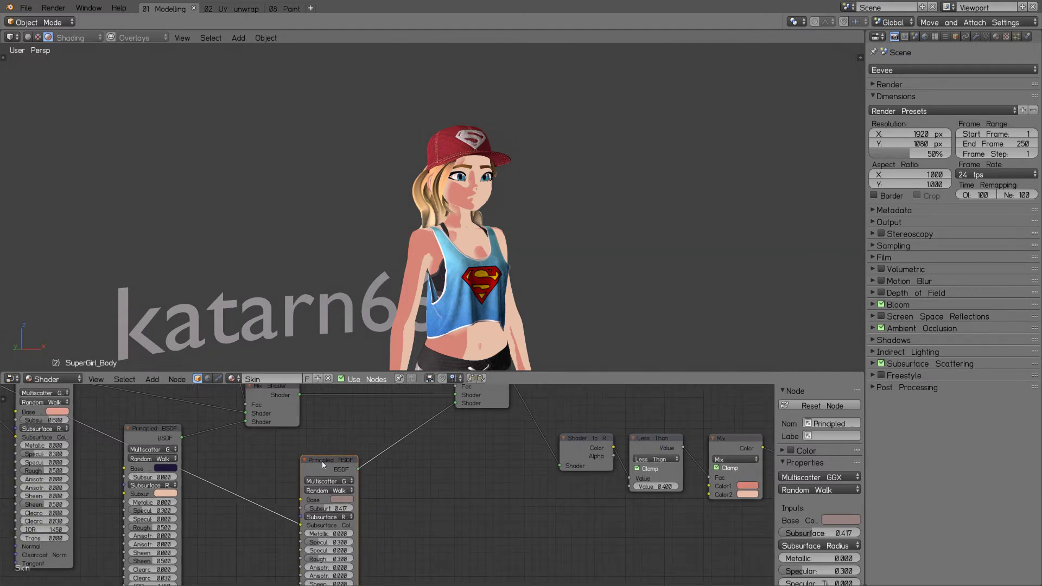
left_click_drag(323, 465, 340, 451)
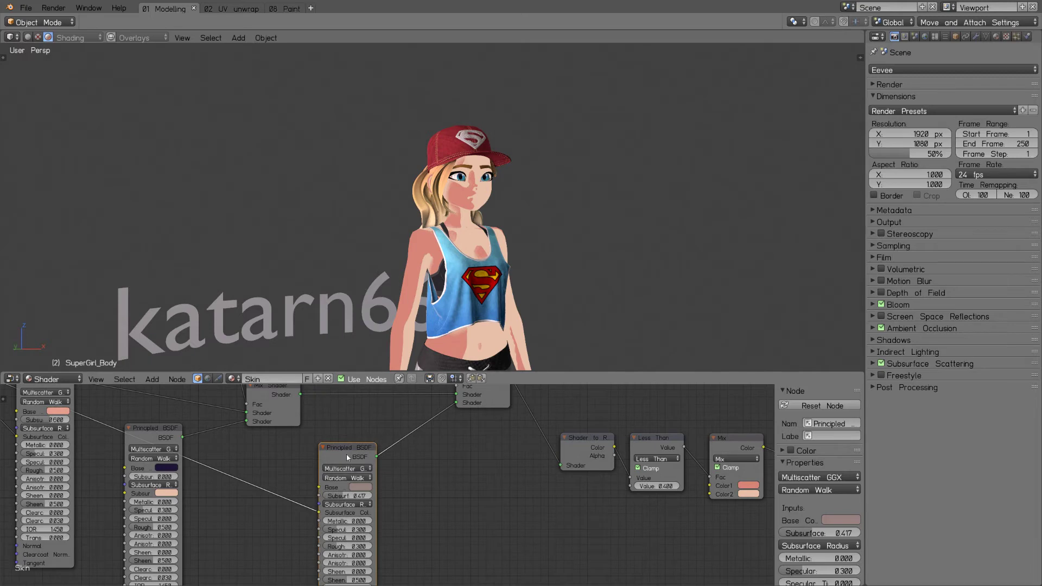
left_click(345, 455)
left_click_drag(345, 455, 343, 462)
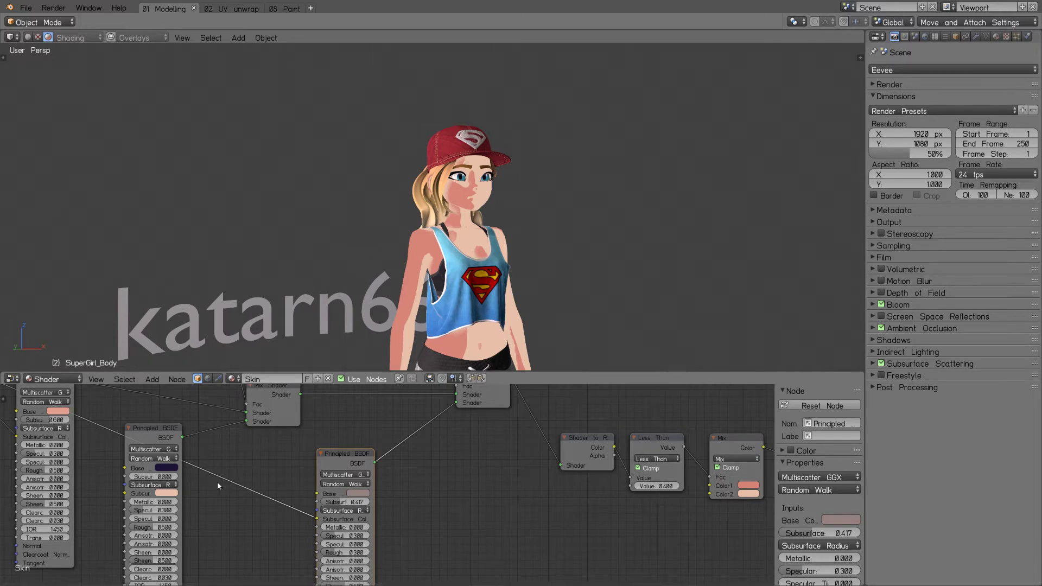
scroll(376, 515, "down", 5, "ctrl")
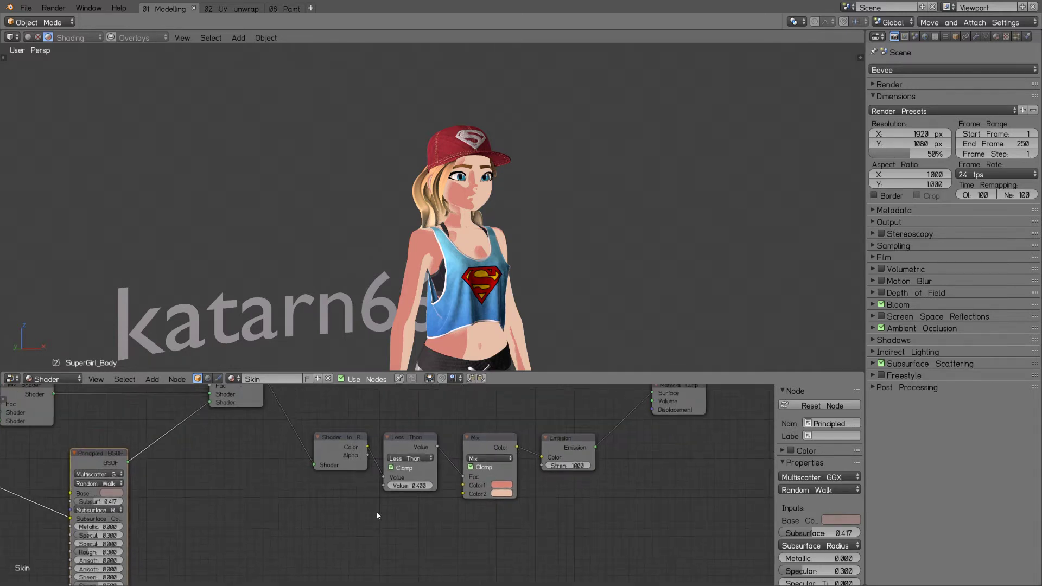
scroll(551, 535, "down", 1, "ctrl")
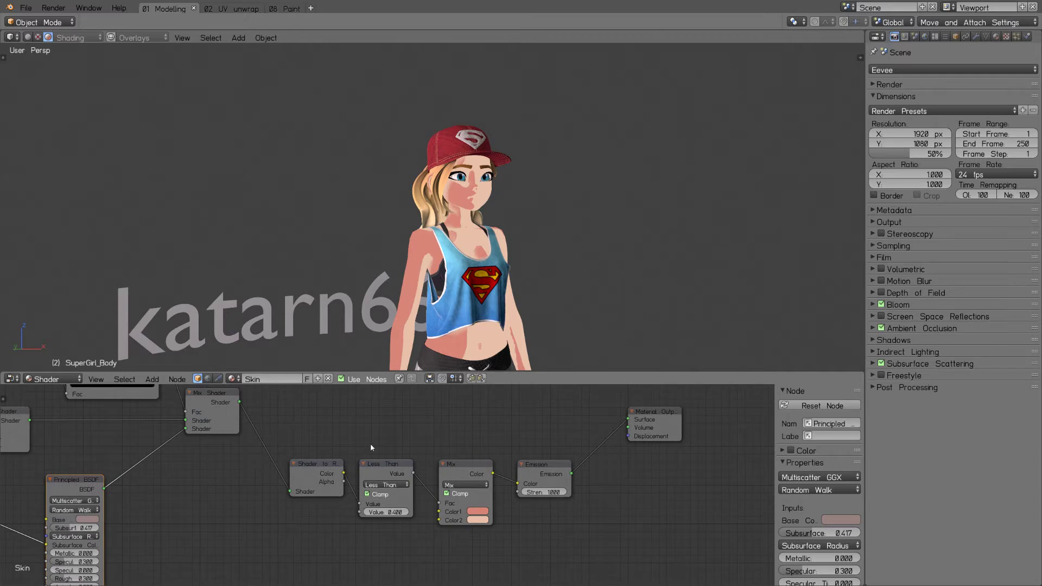
Box-select the Shader to RGB, Less Than, Mix and Emission nodes and zoom in on the character's front.
scroll(371, 444, "down", 1, "ctrl")
key("b")
left_click_drag(295, 439, 543, 549)
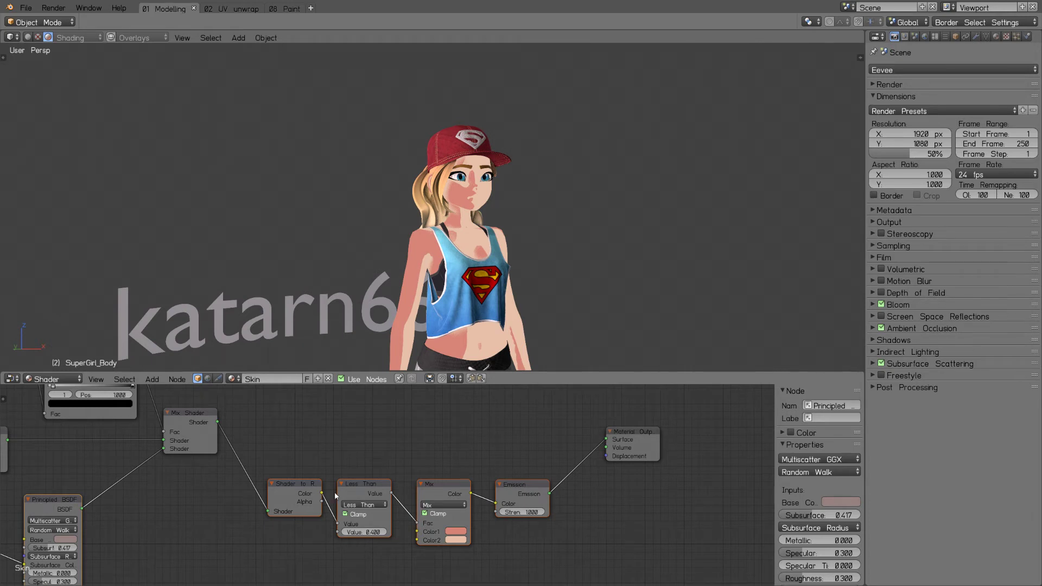
key("alt+a")
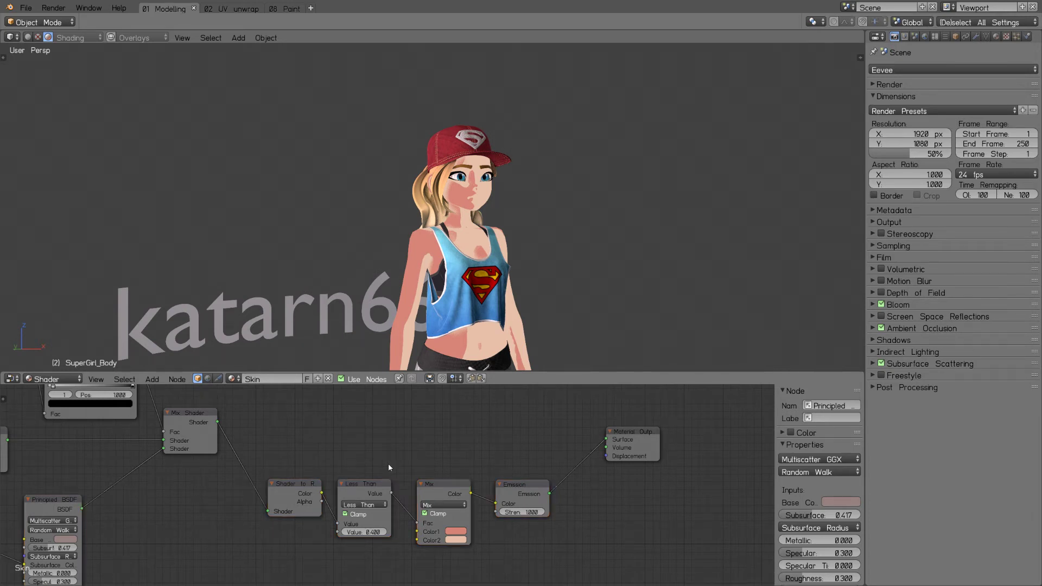
scroll(413, 464, "down", 1)
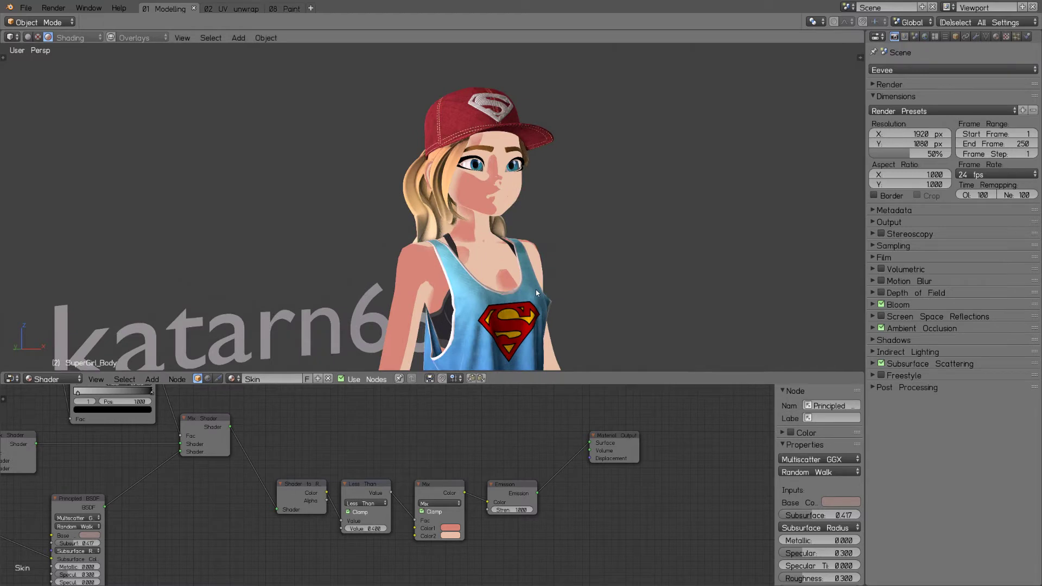
middle_click_drag(645, 255, 545, 266)
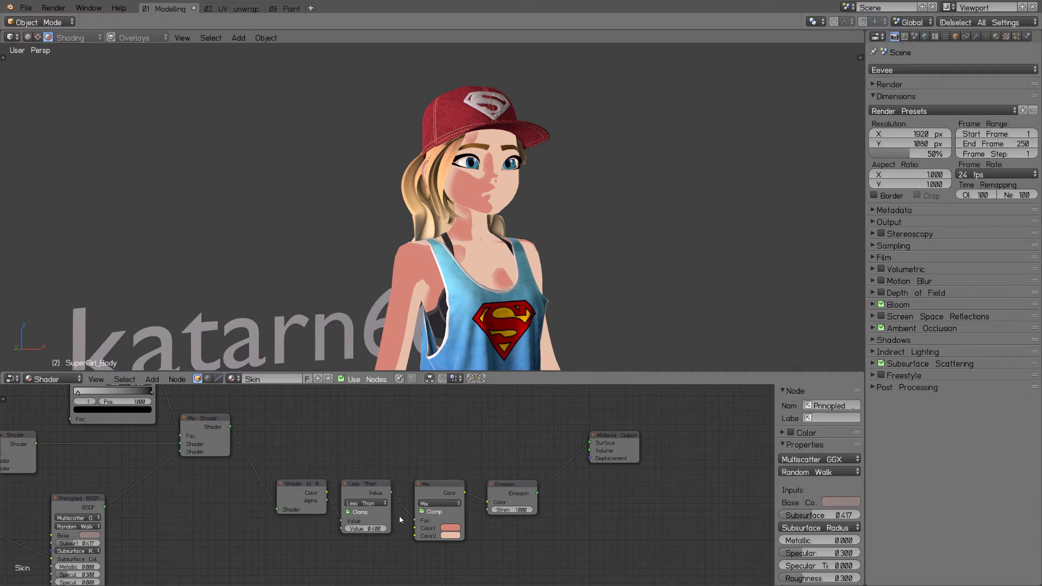
left_click_drag(289, 440, 516, 548)
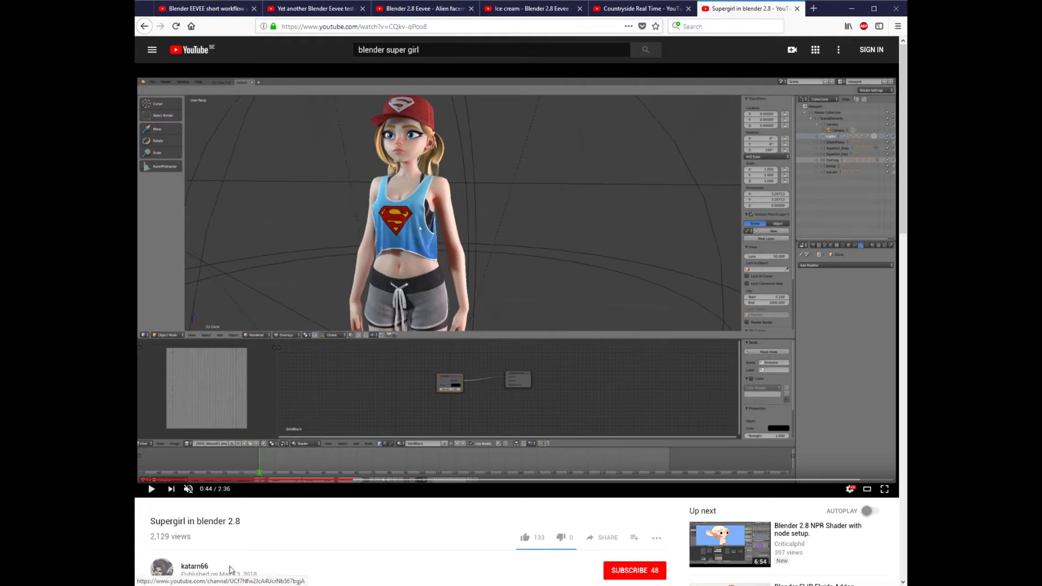
Play the Supergirl video, subscribe and dismiss the sign-in prompt, then move to the EEVEE workflow tab.
left_click(321, 326)
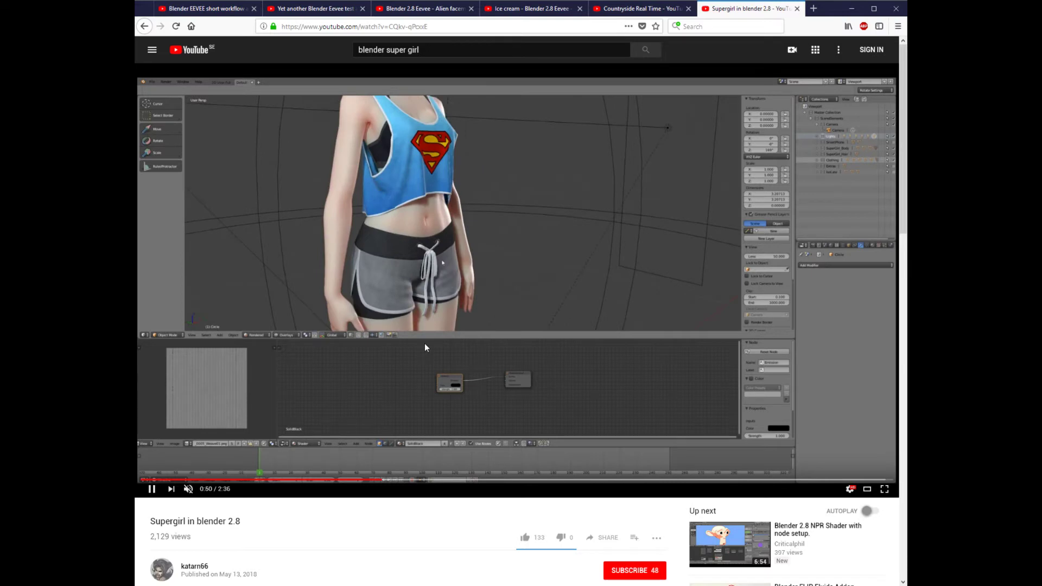
left_click(639, 576)
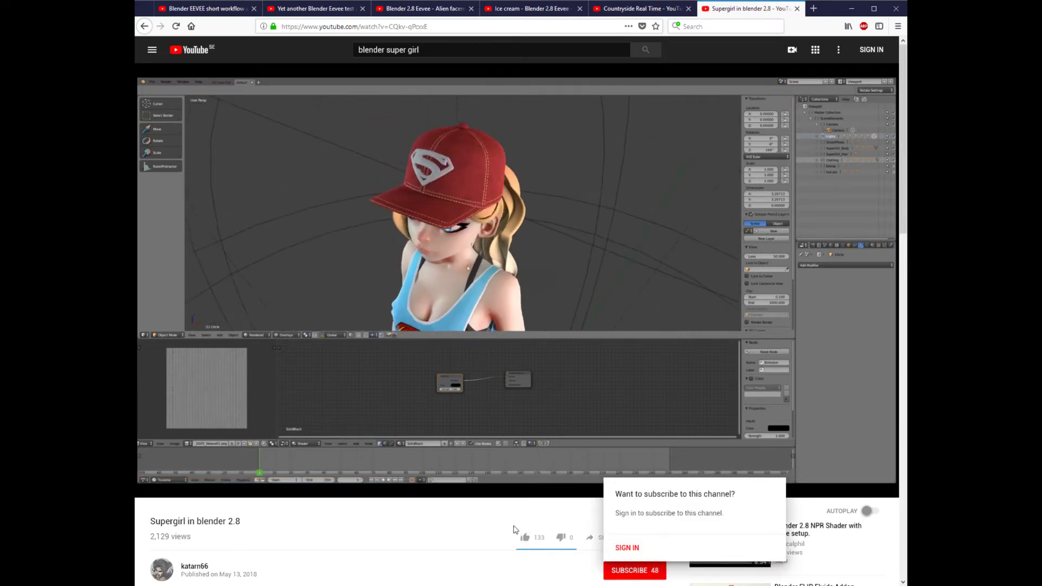
left_click(461, 545)
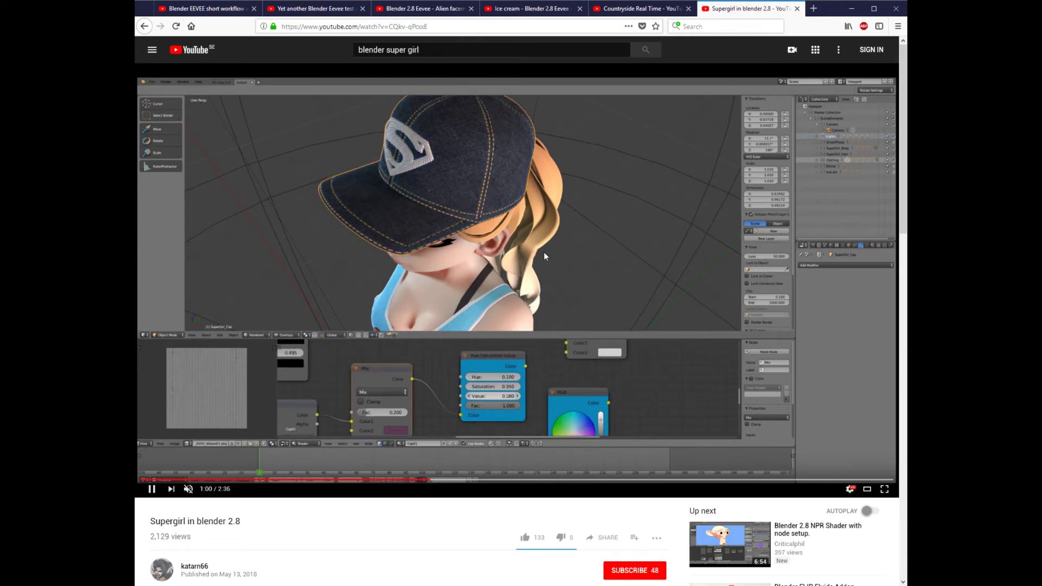
key("ctrl+Tab")
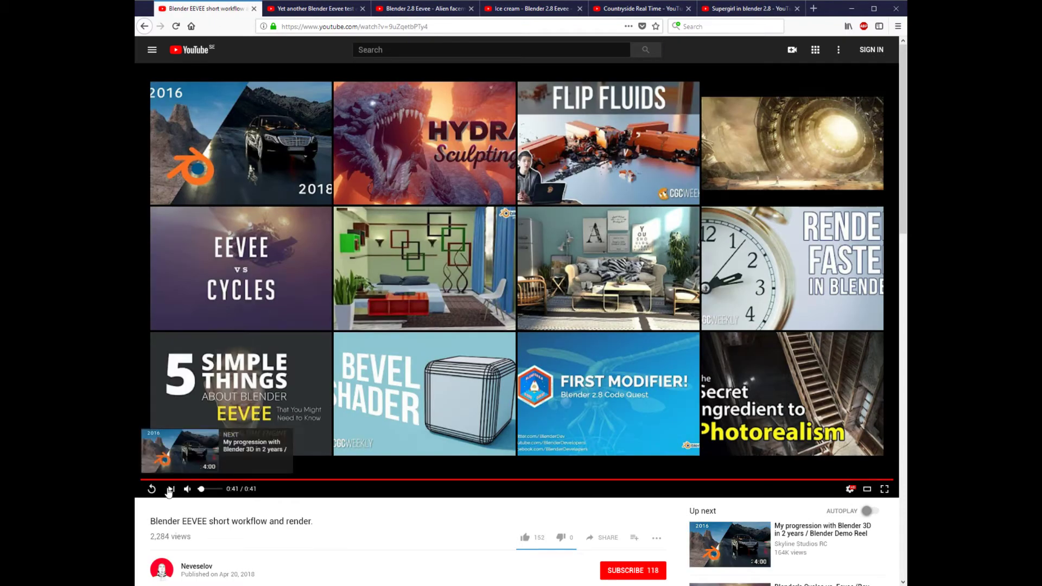
Replay the EEVEE workflow video, then go to the next tab and replay the Eevee test animation.
left_click(152, 488)
mouse_move(201, 492)
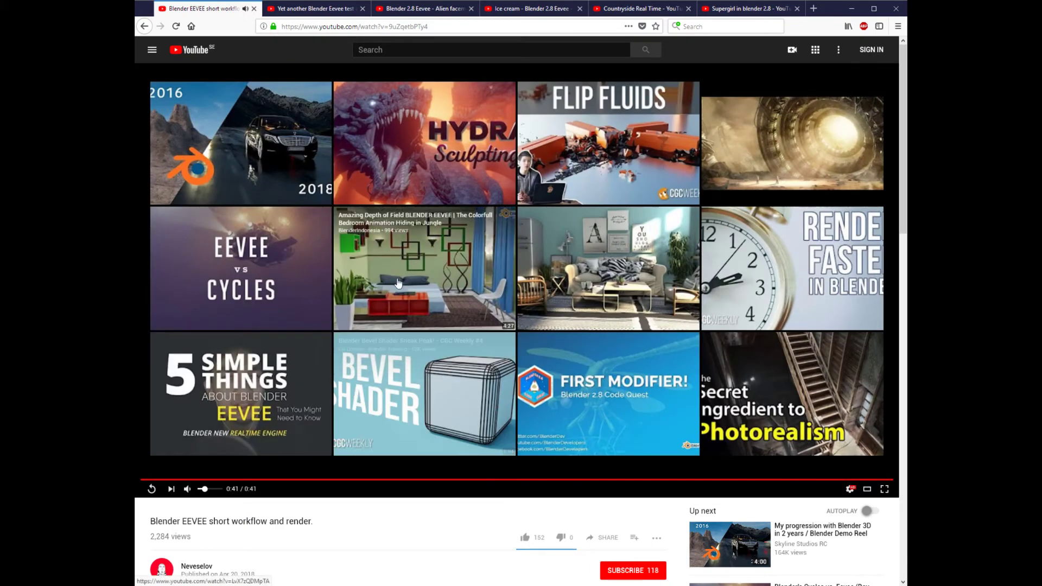
key("ctrl+Tab")
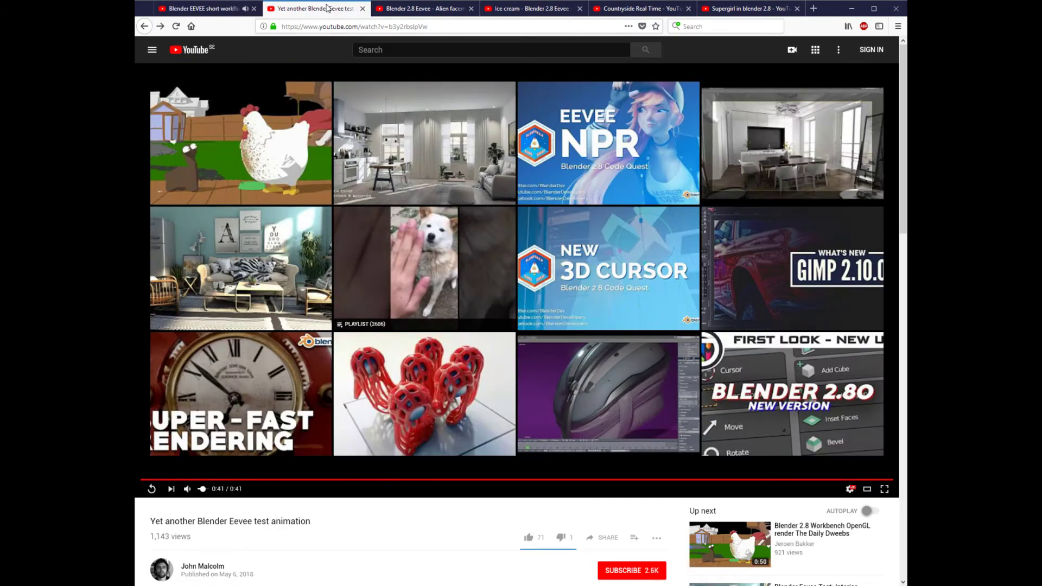
left_click(150, 489)
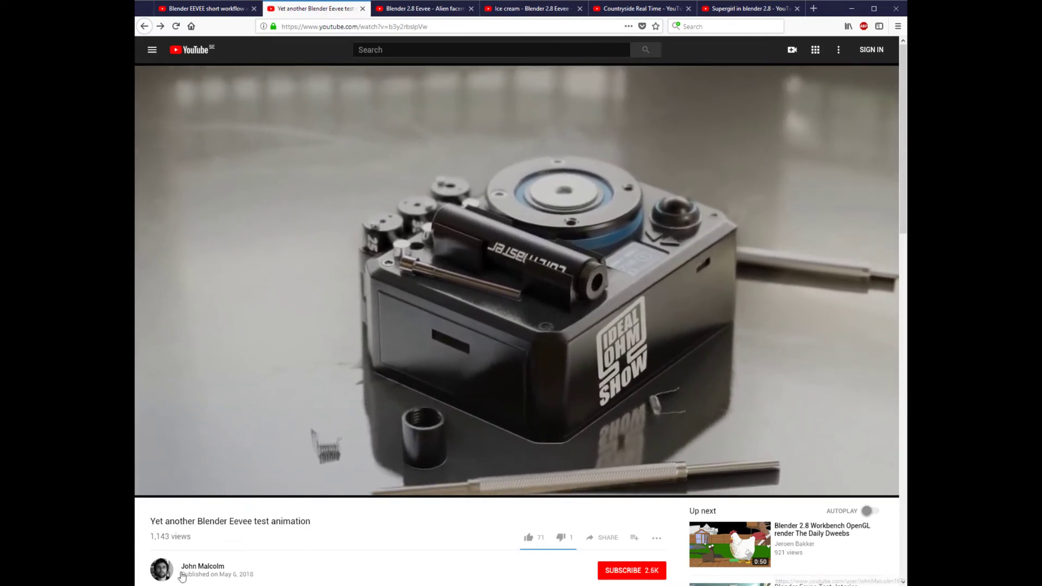